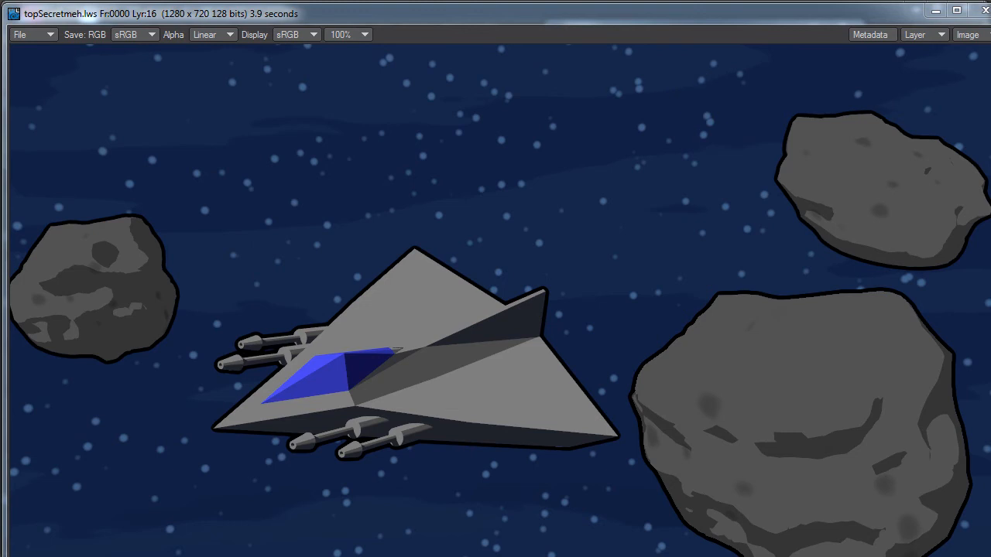
View the plugin site's main page in the browser and close the finished render window
{"action": "left_click_drag", "start_coordinate": [990, 36], "coordinate": [377, 33]}
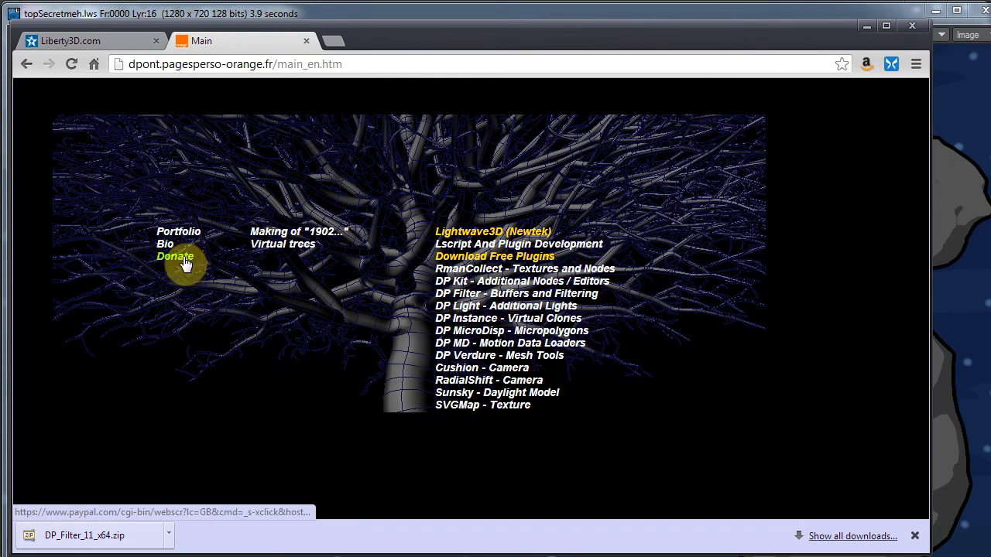
{"action": "left_click_drag", "start_coordinate": [389, 38], "coordinate": [990, 38]}
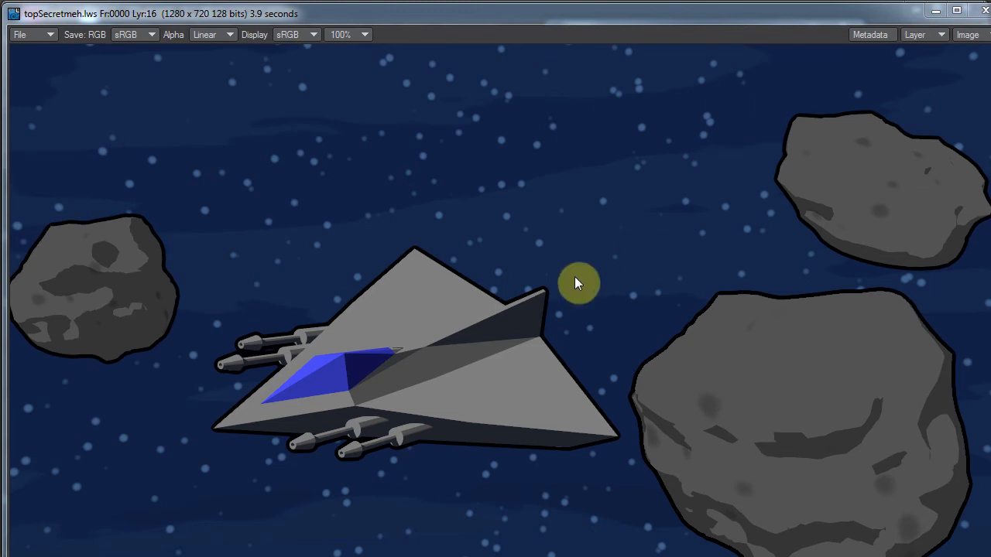
{"action": "left_click", "coordinate": [976, 11]}
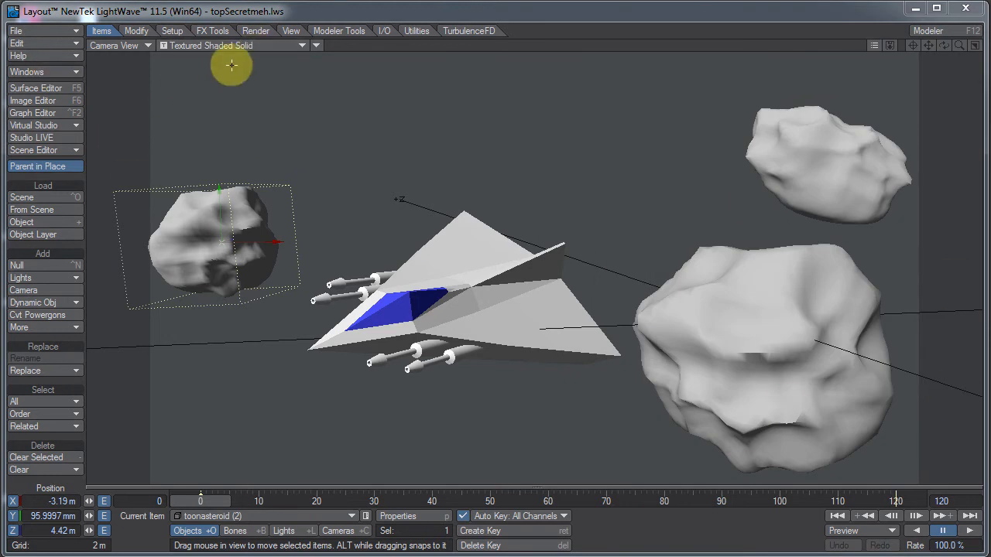
Preview the scene with VPR in the camera view and review the backdrop's Textured Environment settings
{"action": "left_click", "coordinate": [248, 46]}
{"action": "left_click", "coordinate": [250, 106]}
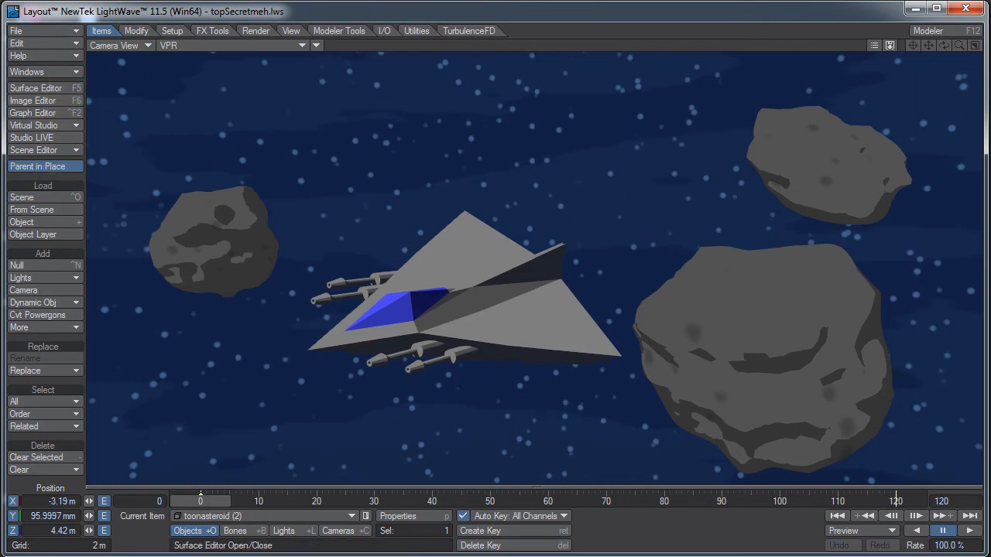
{"action": "left_click_drag", "start_coordinate": [990, 95], "coordinate": [519, 86]}
{"action": "left_click", "coordinate": [384, 113]}
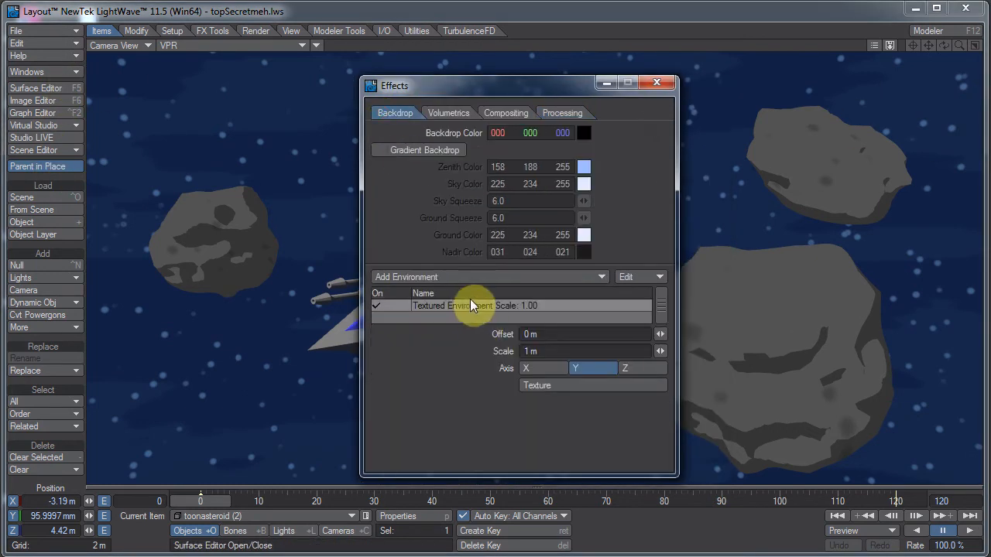
{"action": "left_click", "coordinate": [657, 83]}
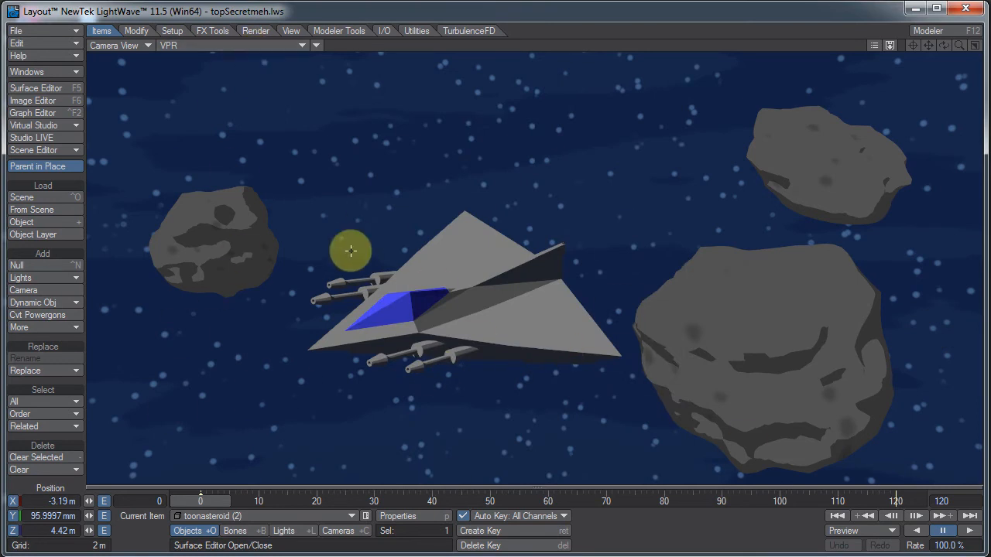
Set the camera viewport's display to Shaded Solid
{"action": "left_click", "coordinate": [274, 44]}
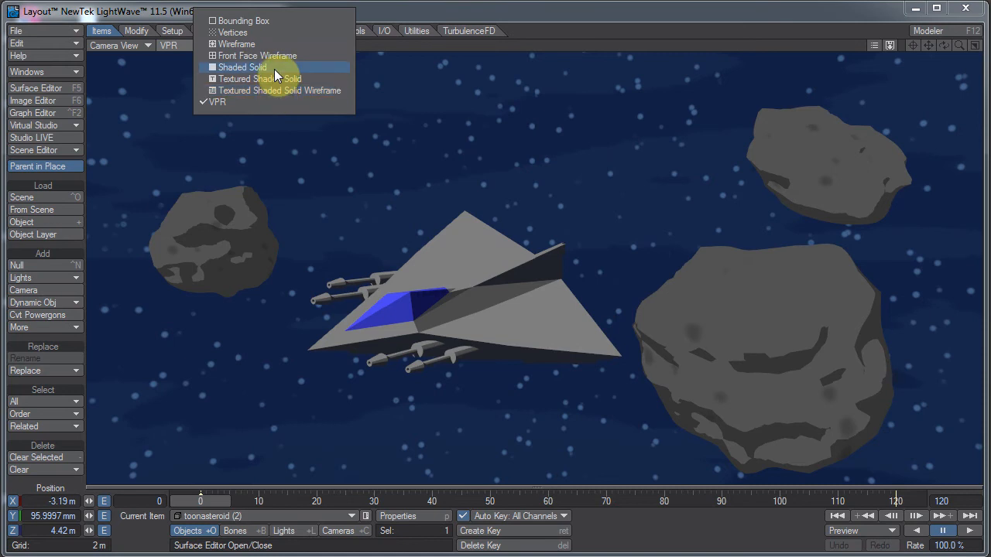
{"action": "left_click", "coordinate": [274, 68]}
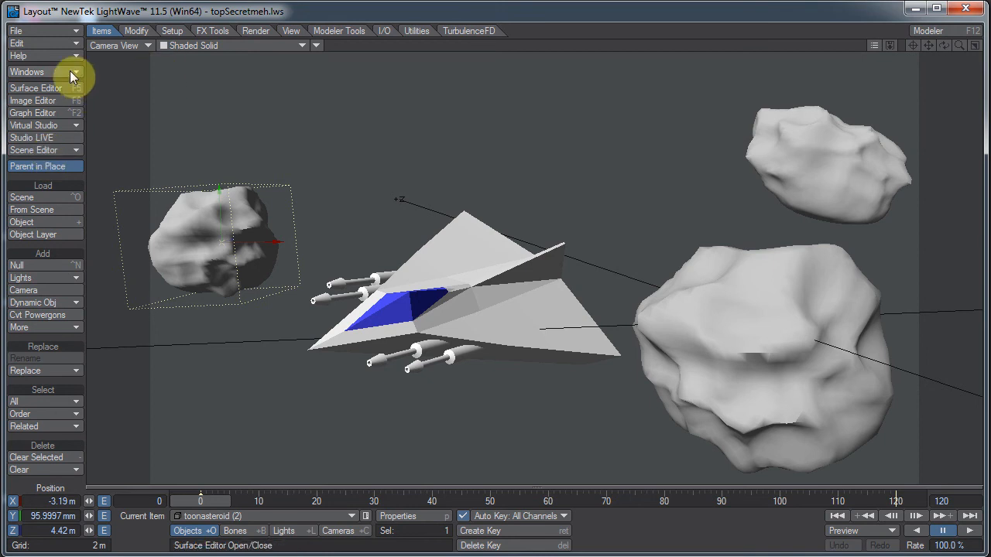
Add another Node Image Filter to the image processing effects and open its node editor
{"action": "left_click", "coordinate": [37, 147]}
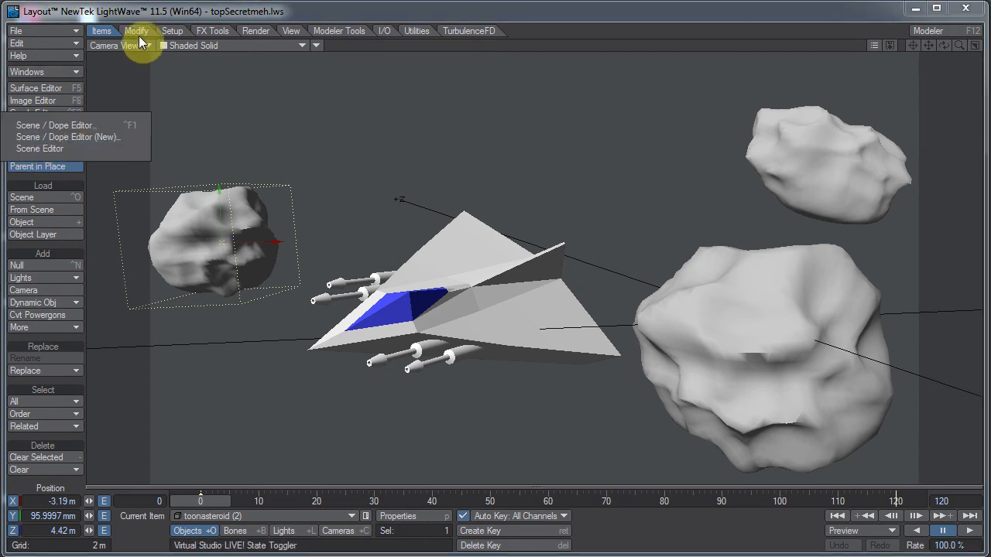
{"action": "left_click", "coordinate": [62, 73]}
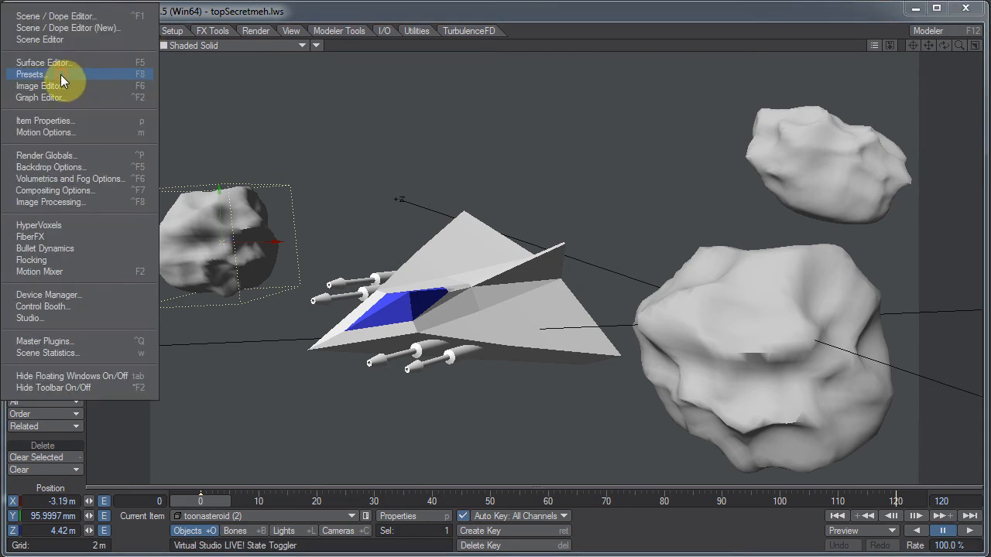
{"action": "left_click", "coordinate": [70, 203]}
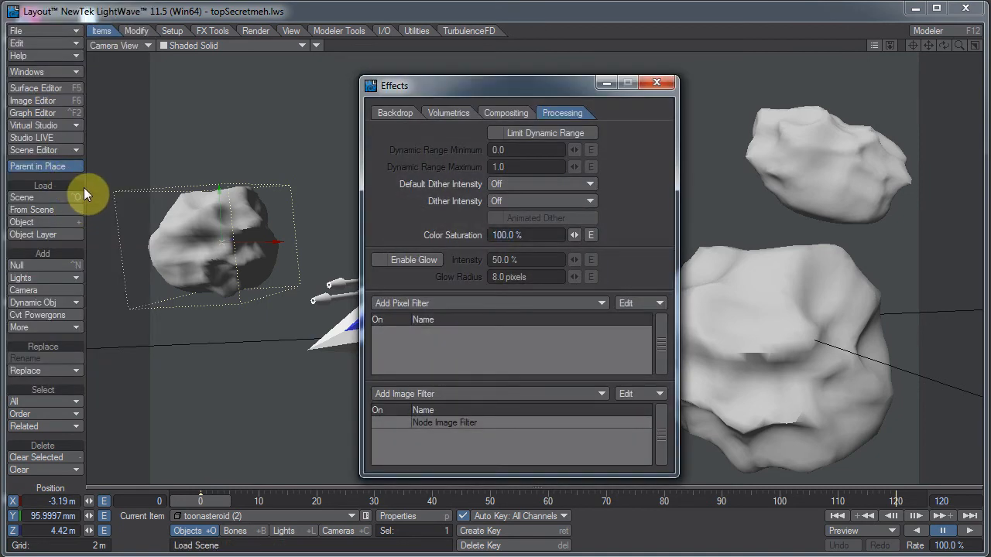
{"action": "left_click", "coordinate": [454, 391]}
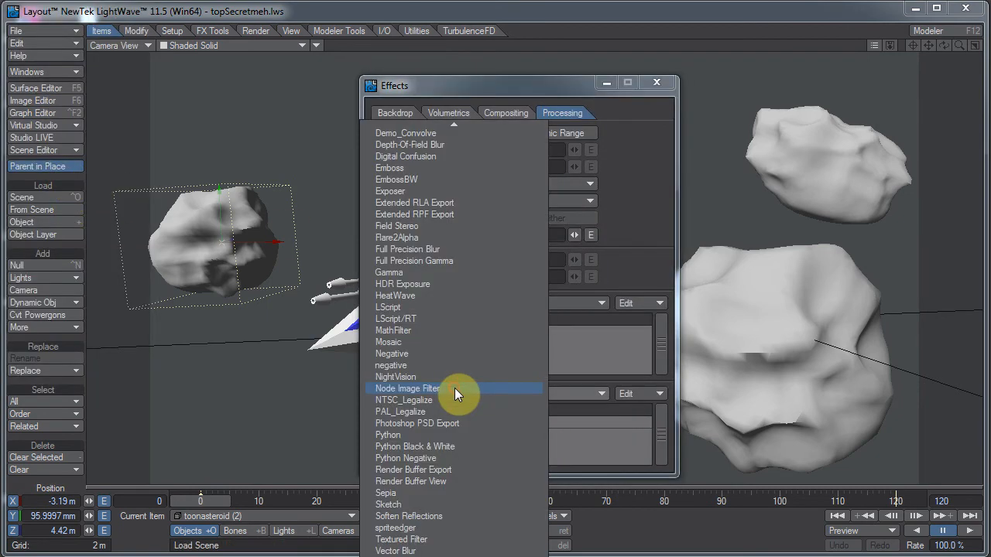
{"action": "left_click", "coordinate": [454, 388]}
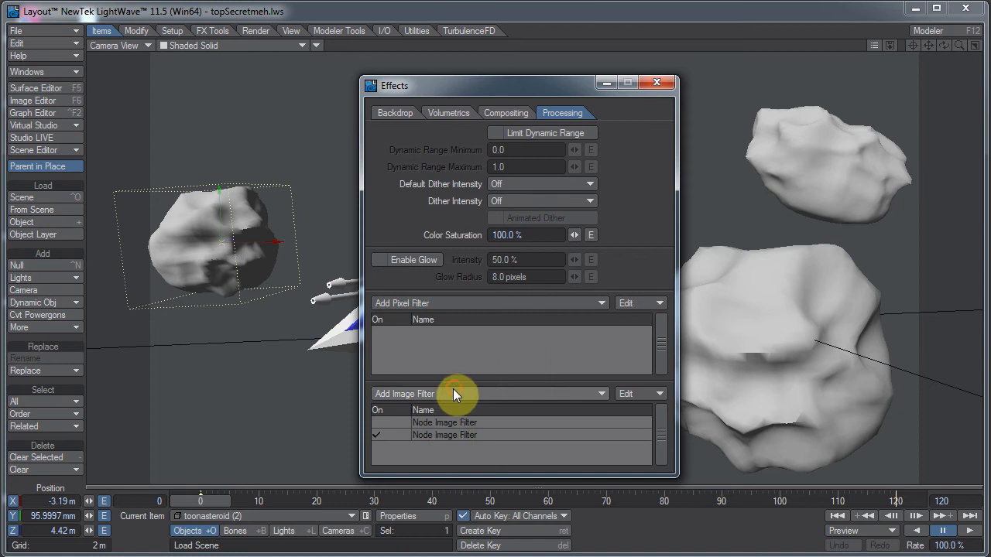
{"action": "double_click", "coordinate": [450, 439]}
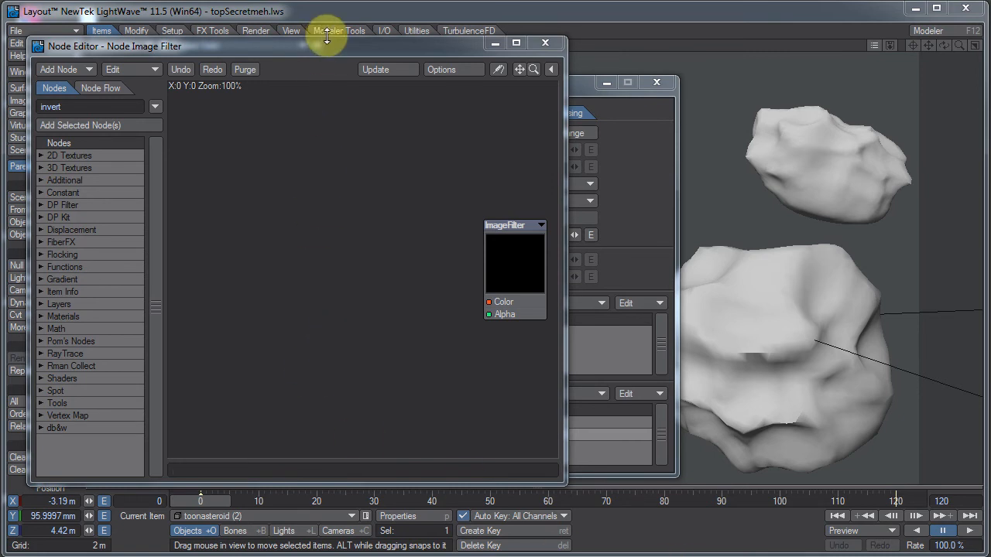
Add a Render Buffer node from the DP Filter buffers and place it to the left of the ImageFilter node
{"action": "left_click_drag", "start_coordinate": [325, 45], "coordinate": [325, 97]}
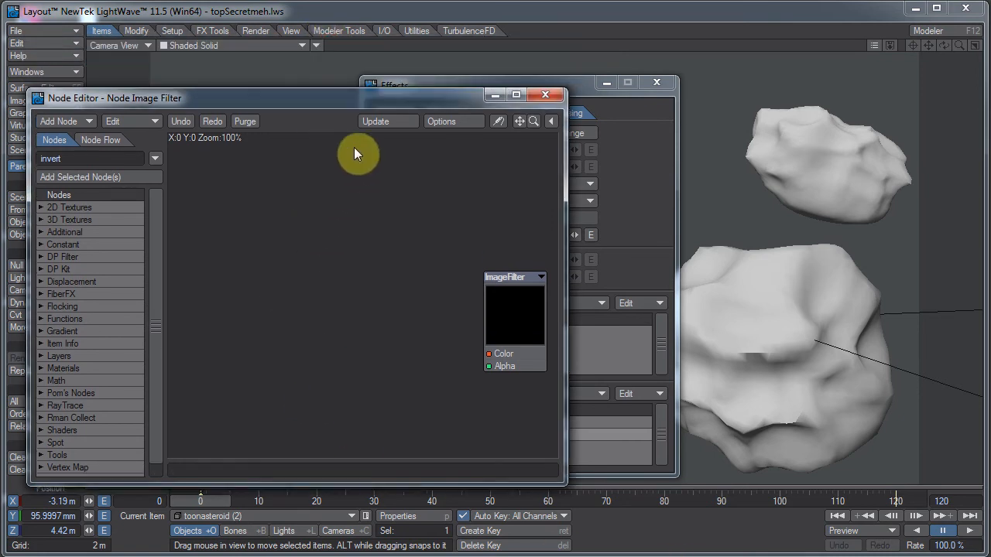
{"action": "left_click_drag", "start_coordinate": [397, 99], "coordinate": [397, 556]}
{"action": "left_click_drag", "start_coordinate": [472, 556], "coordinate": [473, 163]}
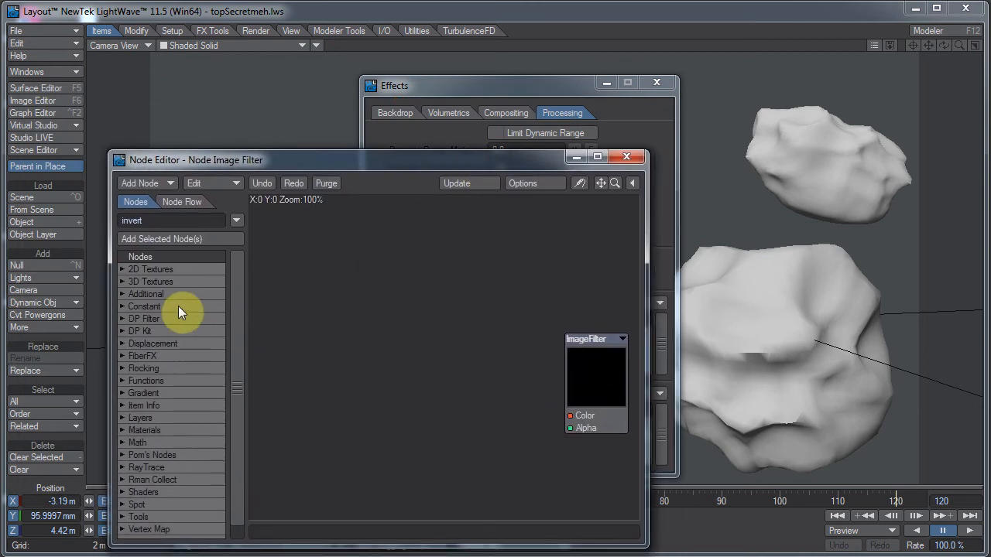
{"action": "left_click", "coordinate": [152, 318]}
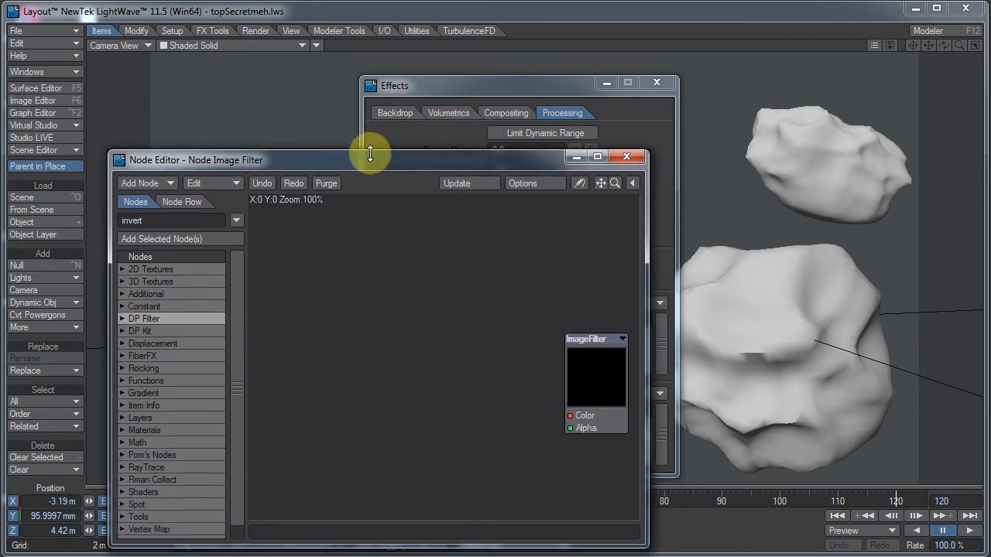
{"action": "left_click_drag", "start_coordinate": [372, 154], "coordinate": [390, 40]}
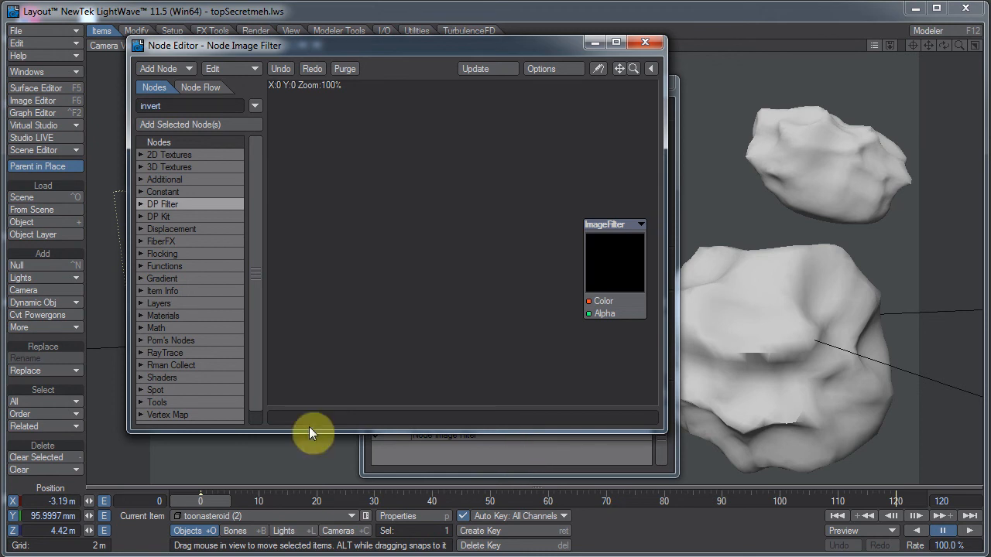
{"action": "left_click", "coordinate": [141, 204]}
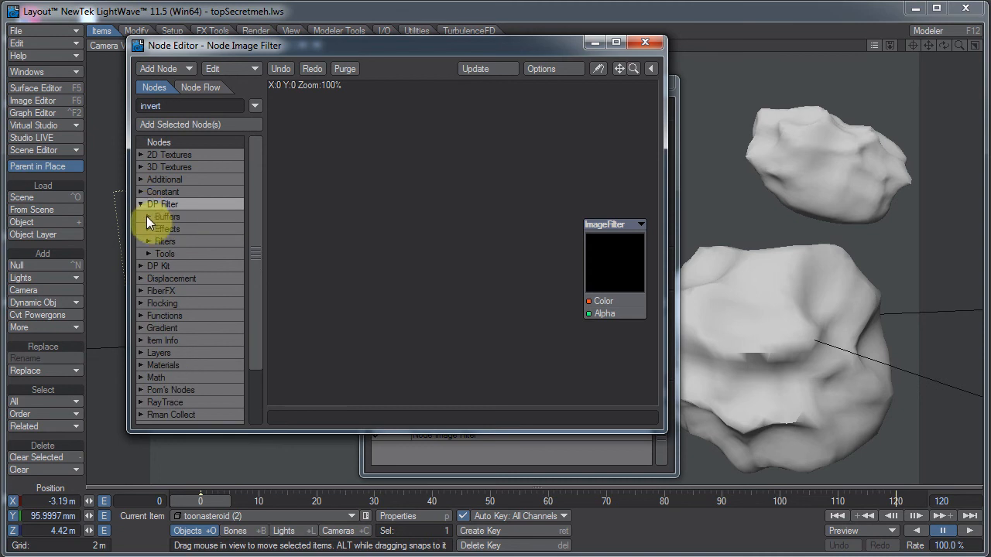
{"action": "left_click", "coordinate": [148, 217]}
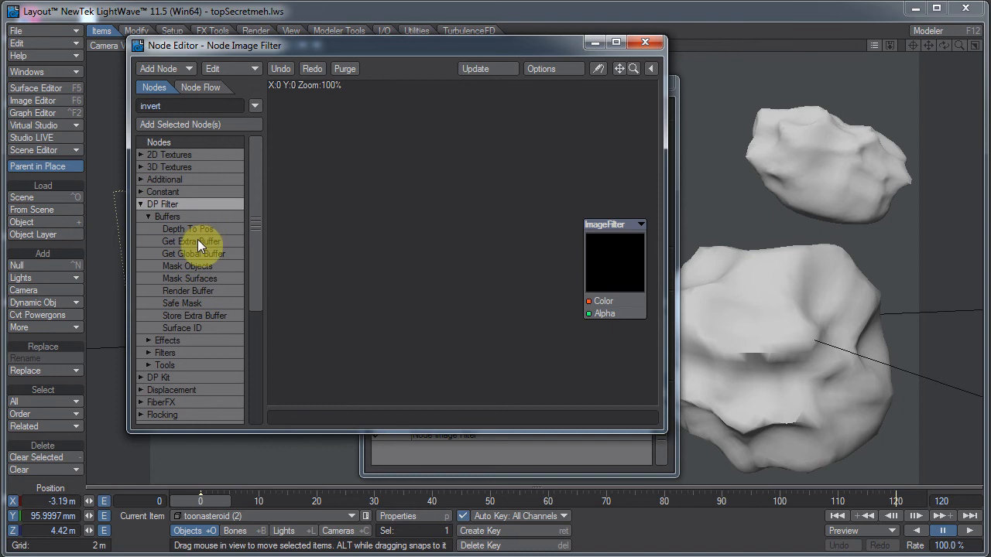
{"action": "double_click", "coordinate": [188, 292]}
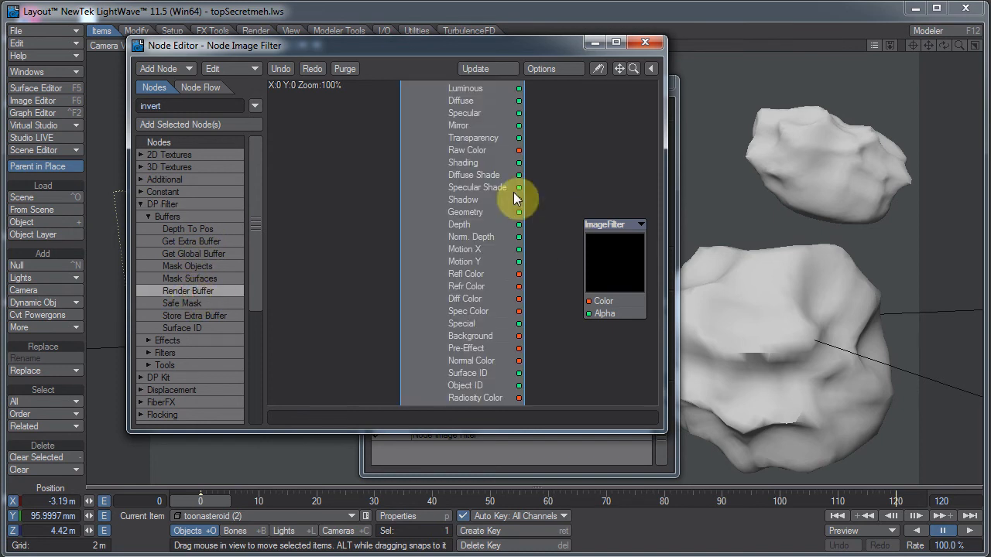
{"action": "left_click_drag", "start_coordinate": [438, 208], "coordinate": [357, 275]}
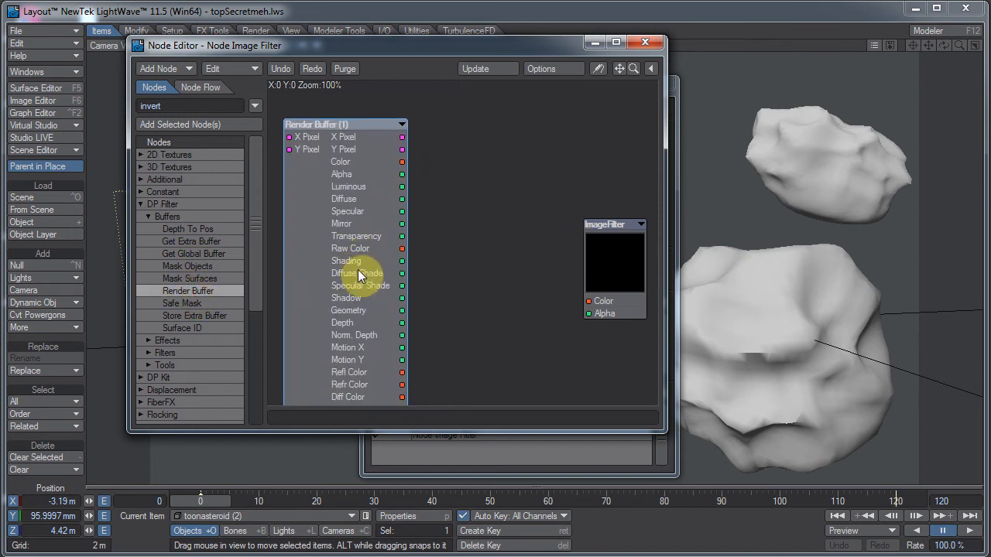
{"action": "left_click_drag", "start_coordinate": [331, 168], "coordinate": [335, 185]}
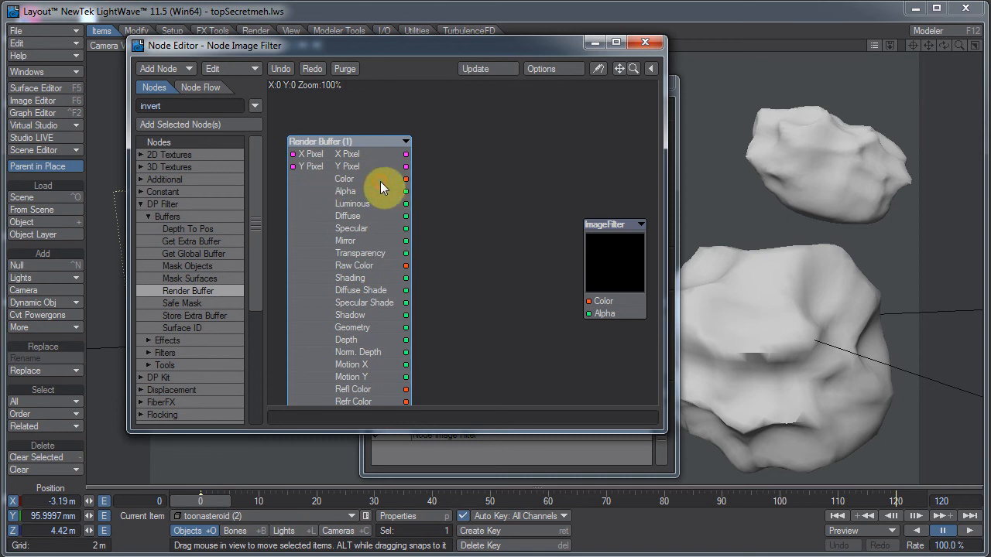
{"action": "left_click", "coordinate": [370, 189]}
Move the ImageFilter node higher in the network and open a VIPER preview from its properties
{"action": "left_click_drag", "start_coordinate": [645, 277], "coordinate": [624, 211]}
{"action": "double_click", "coordinate": [600, 193]}
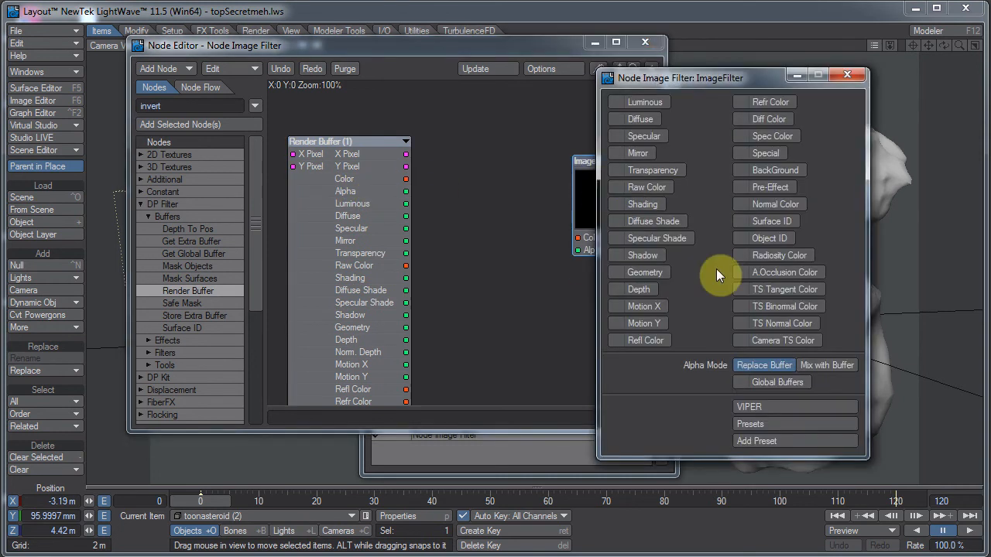
{"action": "left_click", "coordinate": [770, 405]}
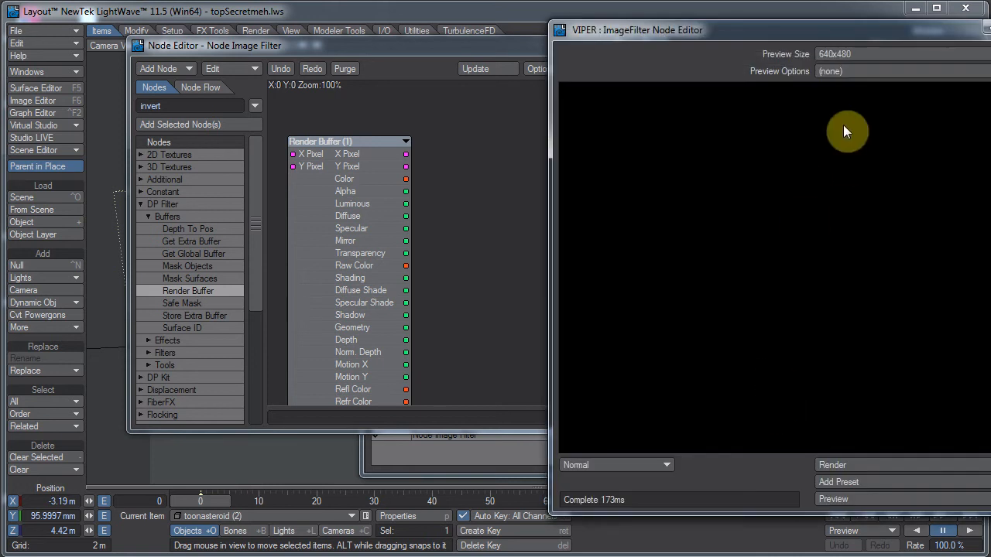
{"action": "left_click_drag", "start_coordinate": [821, 31], "coordinate": [687, 32]}
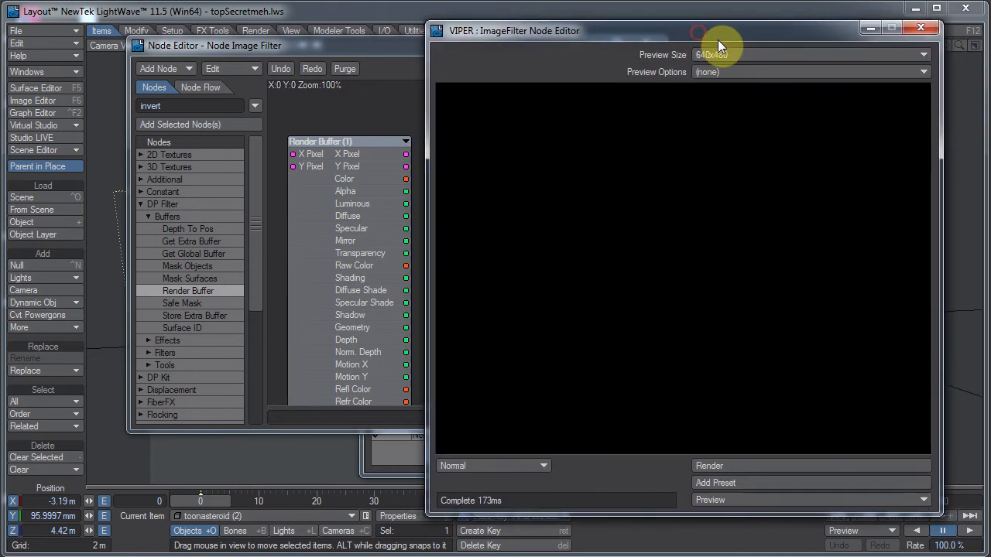
Render the current frame to fill the buffers and refresh the VIPER preview with it
{"action": "key", "text": "F9"}
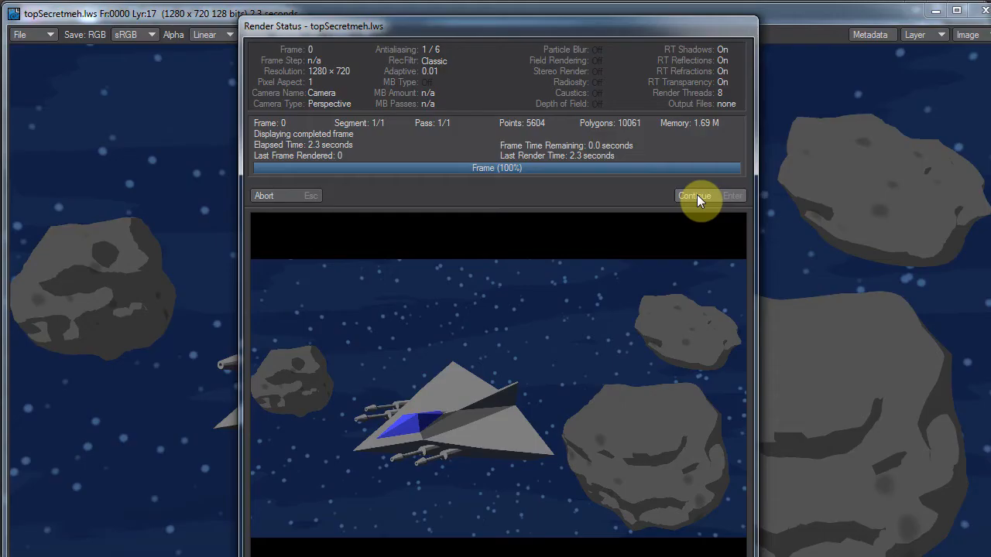
{"action": "left_click", "coordinate": [697, 196]}
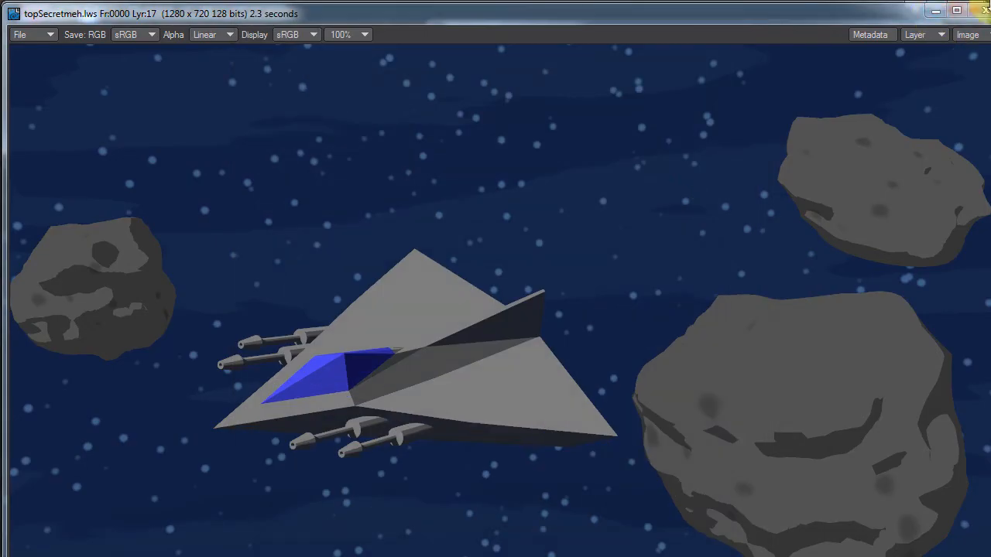
{"action": "left_click", "coordinate": [983, 10]}
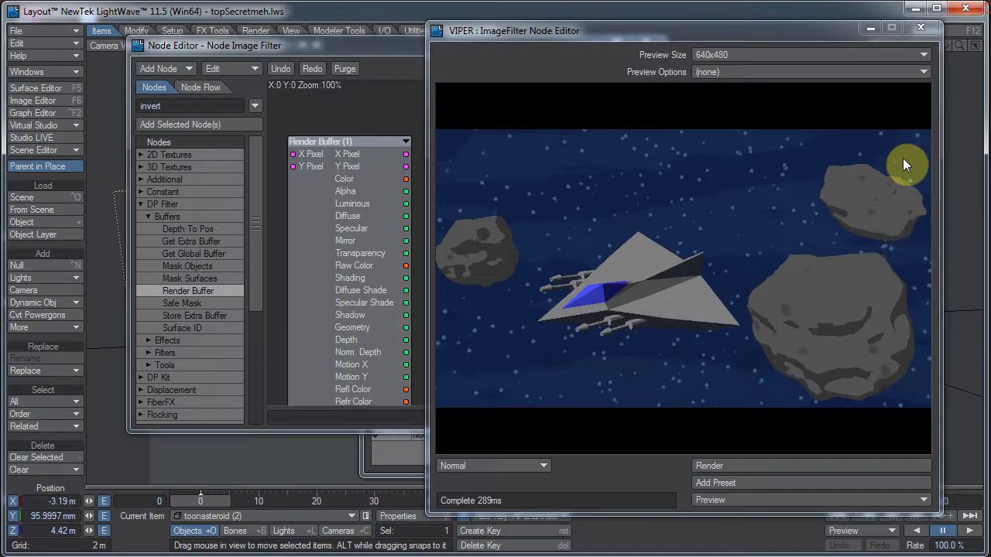
{"action": "left_click", "coordinate": [772, 465]}
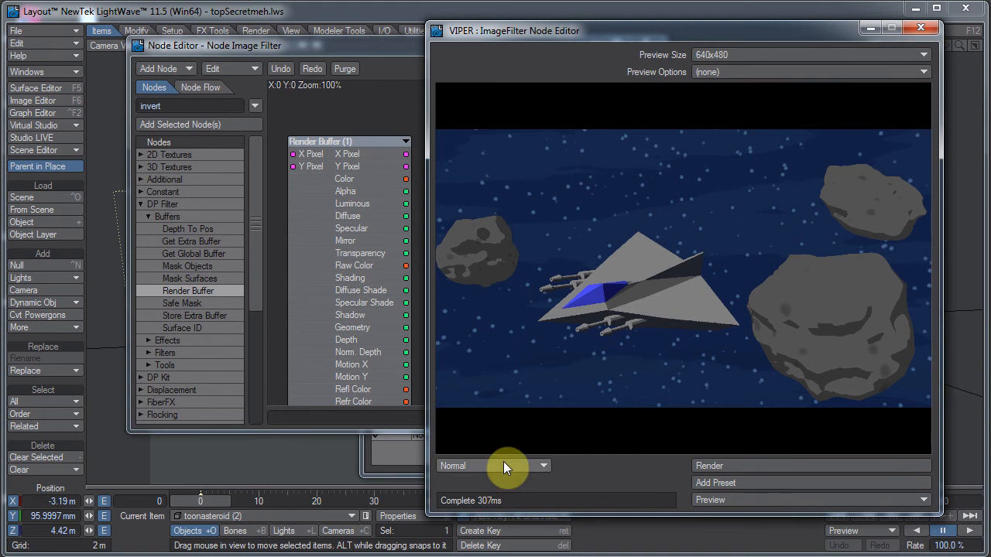
{"action": "left_click_drag", "start_coordinate": [793, 24], "coordinate": [836, 30]}
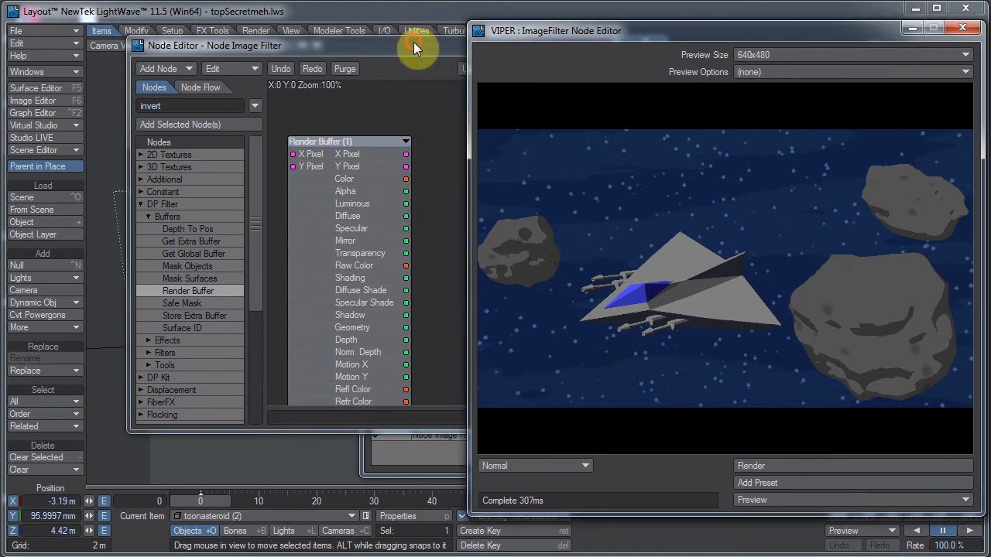
Connect the Render Buffer's Alpha output to the ImageFilter's Color input and arrange the node editor beside the preview with the two nodes spread apart
{"action": "left_click_drag", "start_coordinate": [413, 42], "coordinate": [295, 47]}
{"action": "left_click_drag", "start_coordinate": [463, 227], "coordinate": [356, 193]}
{"action": "left_click_drag", "start_coordinate": [294, 198], "coordinate": [401, 203]}
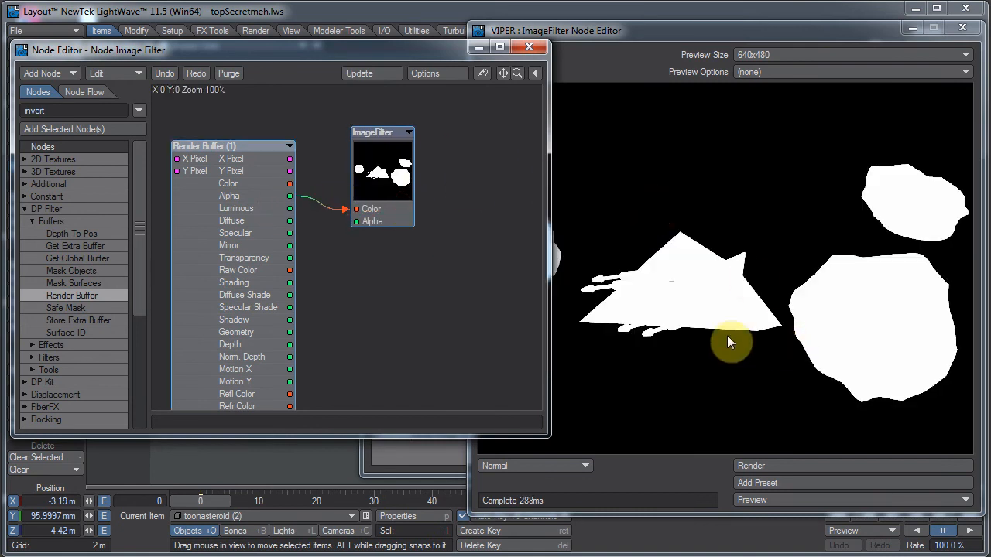
{"action": "left_click_drag", "start_coordinate": [547, 435], "coordinate": [457, 436]}
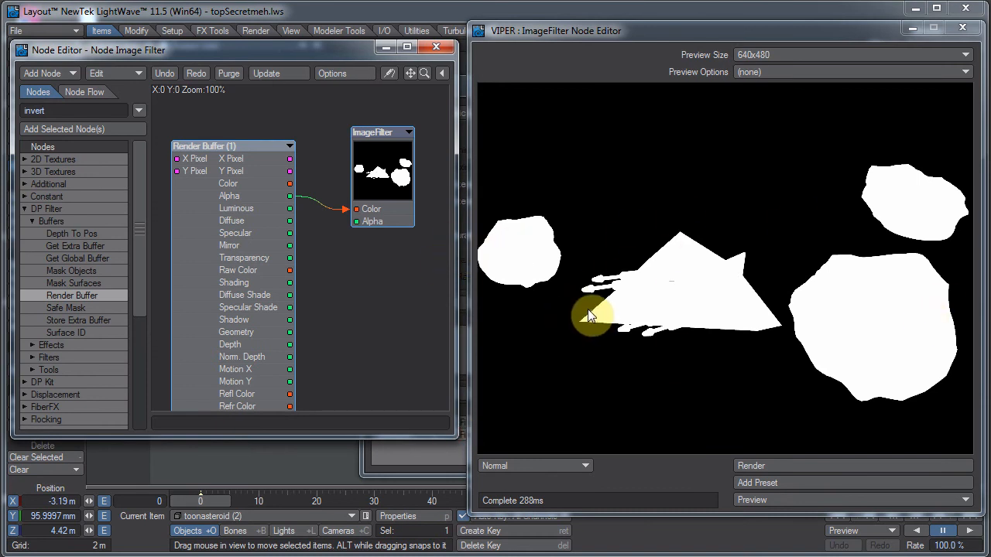
{"action": "mouse_move", "coordinate": [243, 166]}
{"action": "left_mouse_down"}
{"action": "mouse_move", "coordinate": [221, 166]}
{"action": "mouse_move", "coordinate": [230, 160]}
{"action": "left_mouse_up"}
{"action": "left_click_drag", "start_coordinate": [418, 175], "coordinate": [431, 169]}
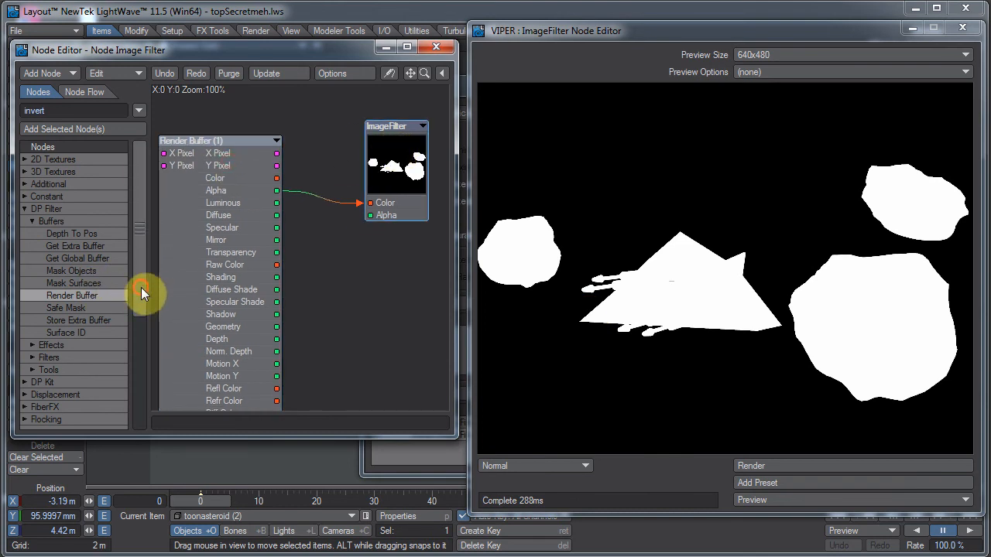
{"action": "scroll", "coordinate": [139, 305], "scroll_direction": "down", "scroll_amount": 1}
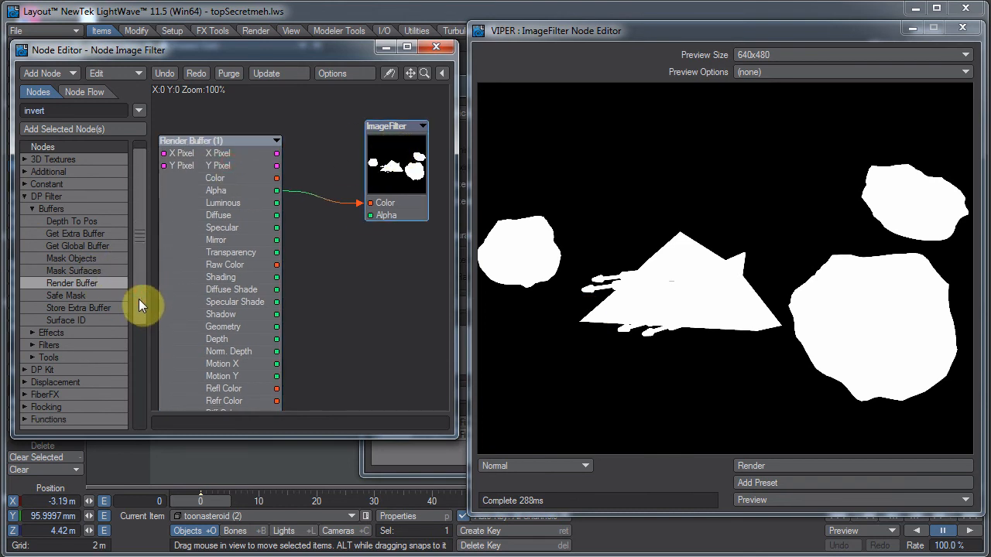
Add a Fast Blur node from the DP Filter filters and place it below the ImageFilter node
{"action": "left_click", "coordinate": [32, 356]}
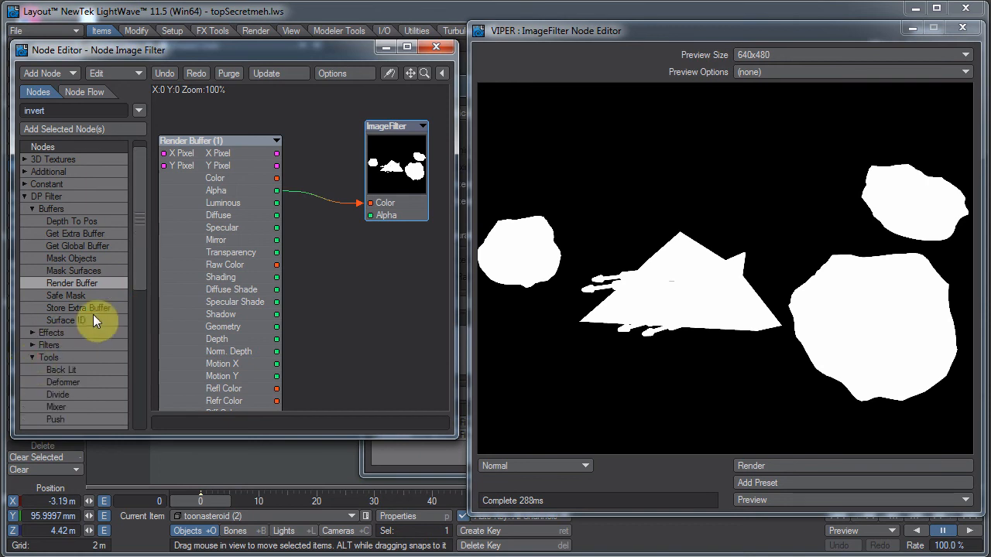
{"action": "scroll", "coordinate": [140, 322], "scroll_direction": "down", "scroll_amount": 2}
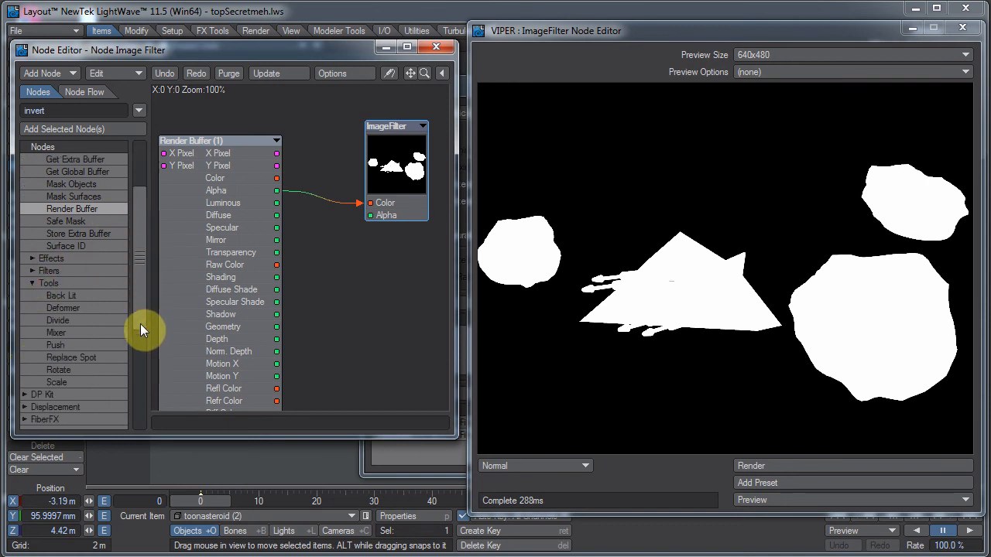
{"action": "left_click", "coordinate": [33, 259]}
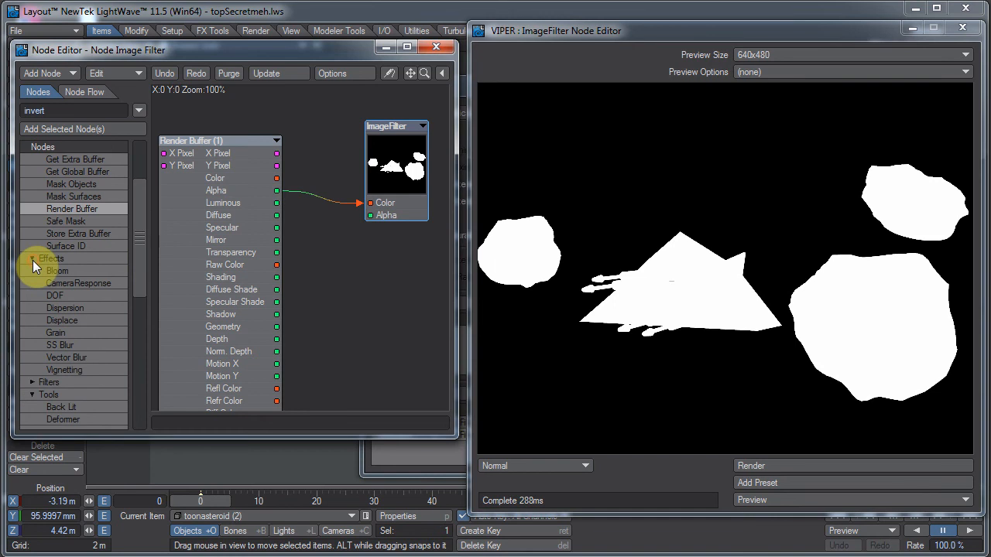
{"action": "left_click", "coordinate": [32, 260]}
{"action": "left_click", "coordinate": [31, 271]}
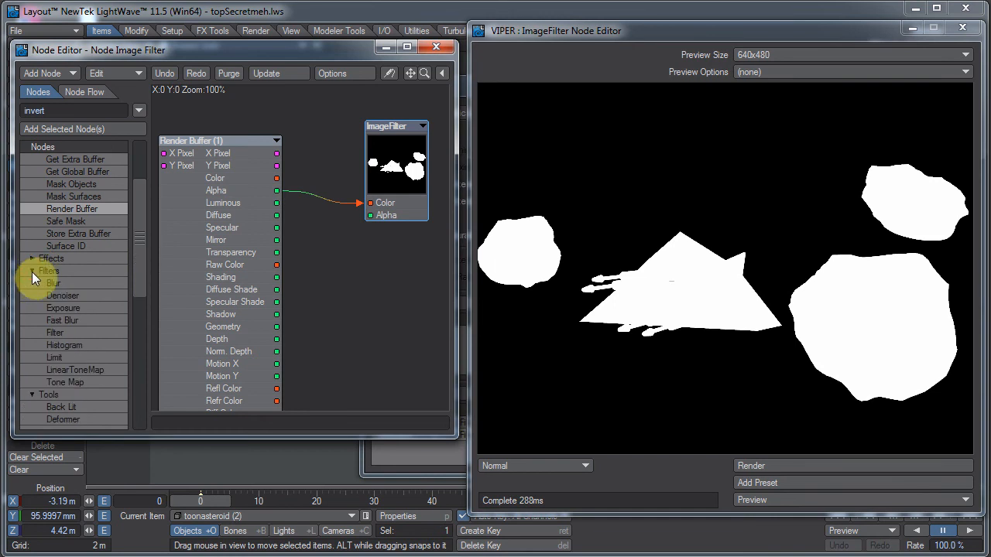
{"action": "double_click", "coordinate": [61, 319]}
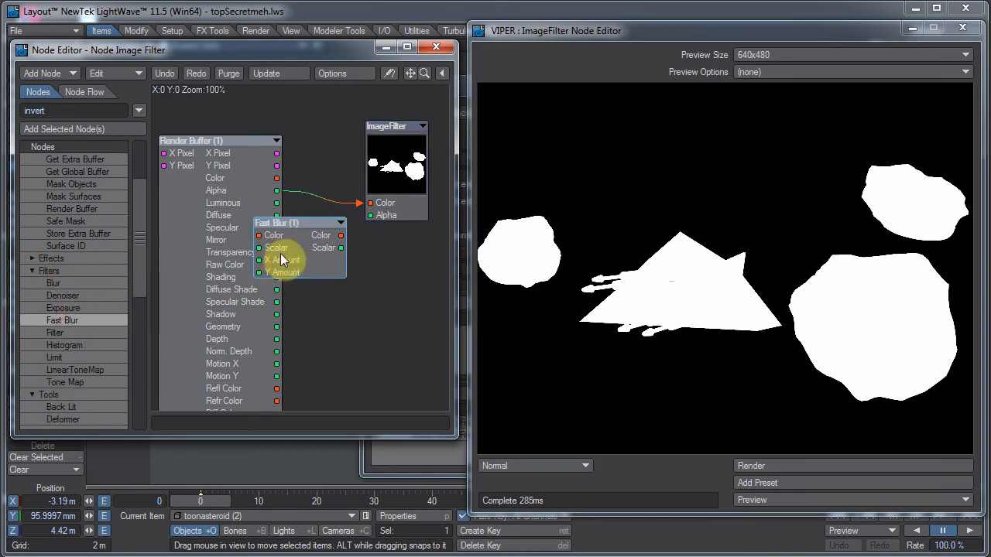
{"action": "left_click_drag", "start_coordinate": [280, 253], "coordinate": [340, 270]}
Connect the Render Buffer's Alpha output to Fast Blur's Color input and Fast Blur's Color output to ImageFilter's Color input
{"action": "left_click_drag", "start_coordinate": [280, 188], "coordinate": [329, 256]}
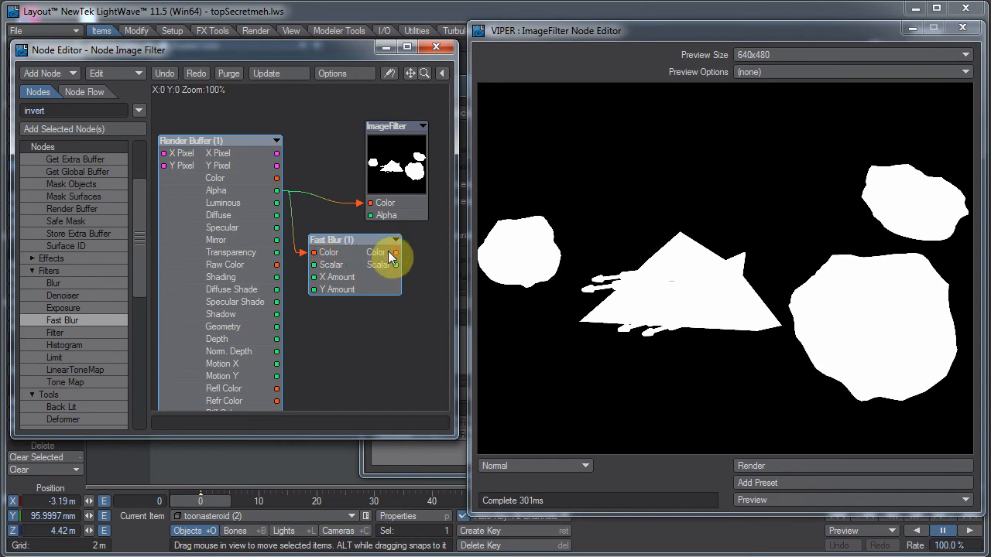
{"action": "left_click_drag", "start_coordinate": [395, 252], "coordinate": [393, 199]}
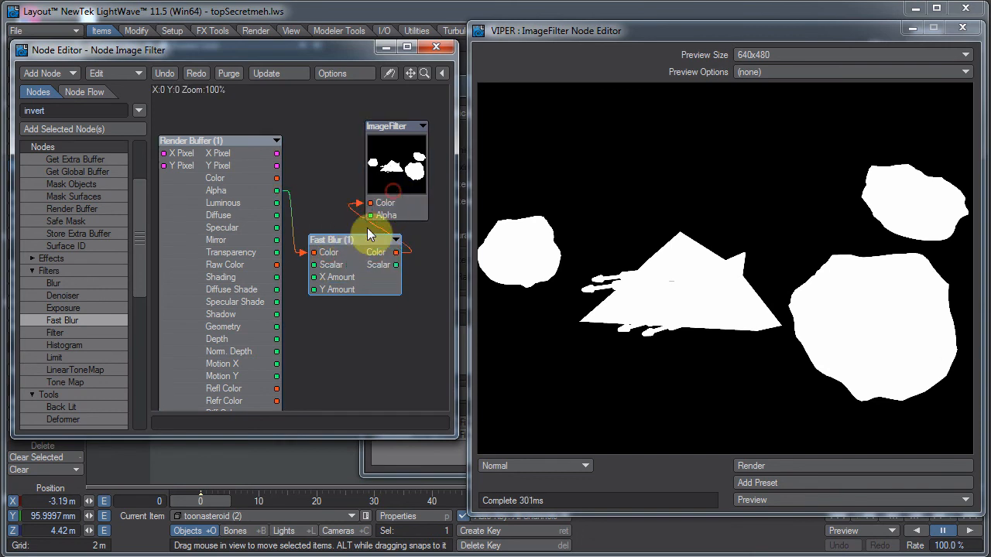
{"action": "left_click_drag", "start_coordinate": [354, 255], "coordinate": [346, 266]}
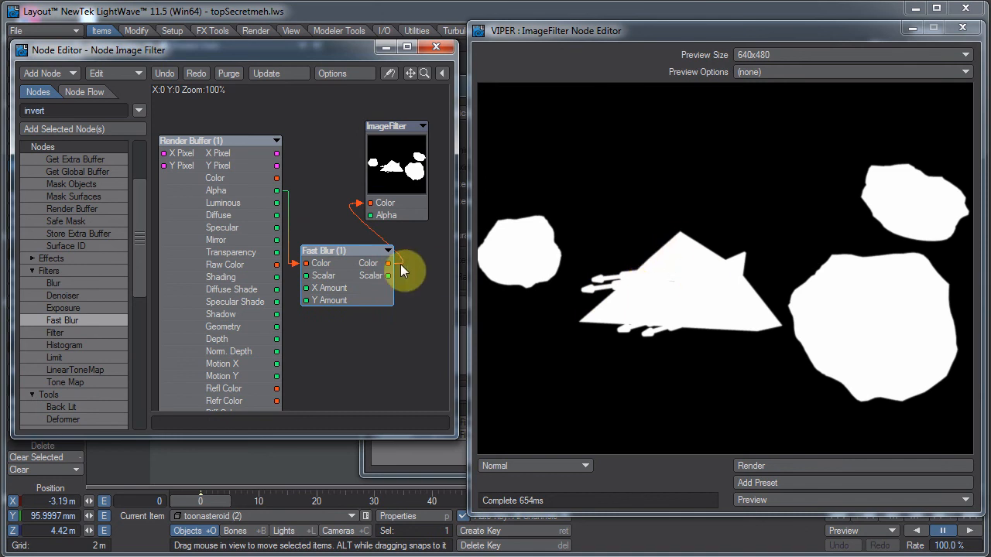
Set the Fast Blur node's X Amount and Y Amount to 200% and close its properties
{"action": "double_click", "coordinate": [332, 277]}
{"action": "left_click", "coordinate": [782, 118]}
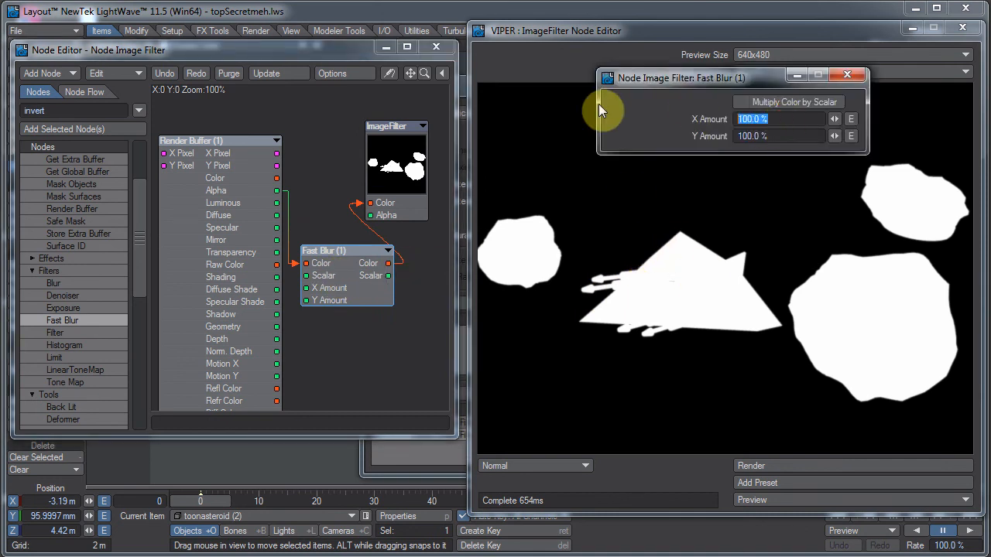
{"action": "type", "text": "200"}
{"action": "key", "text": "Tab"}
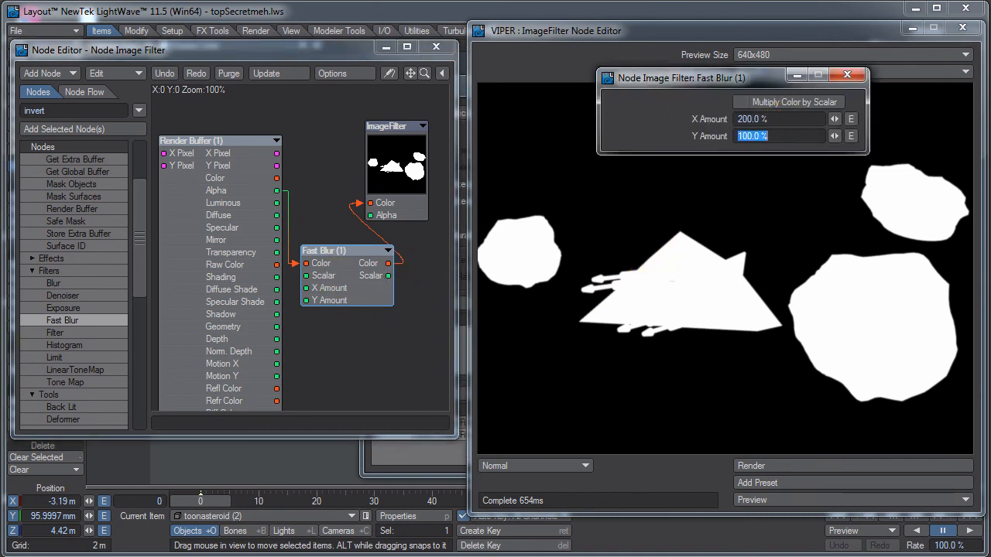
{"action": "type", "text": "200"}
{"action": "key", "text": "Return"}
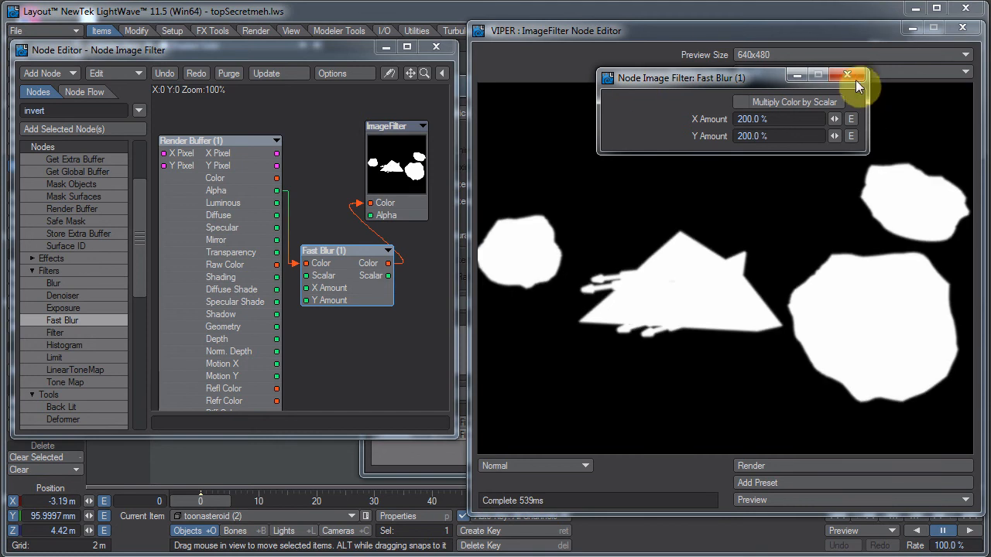
{"action": "left_click", "coordinate": [854, 76]}
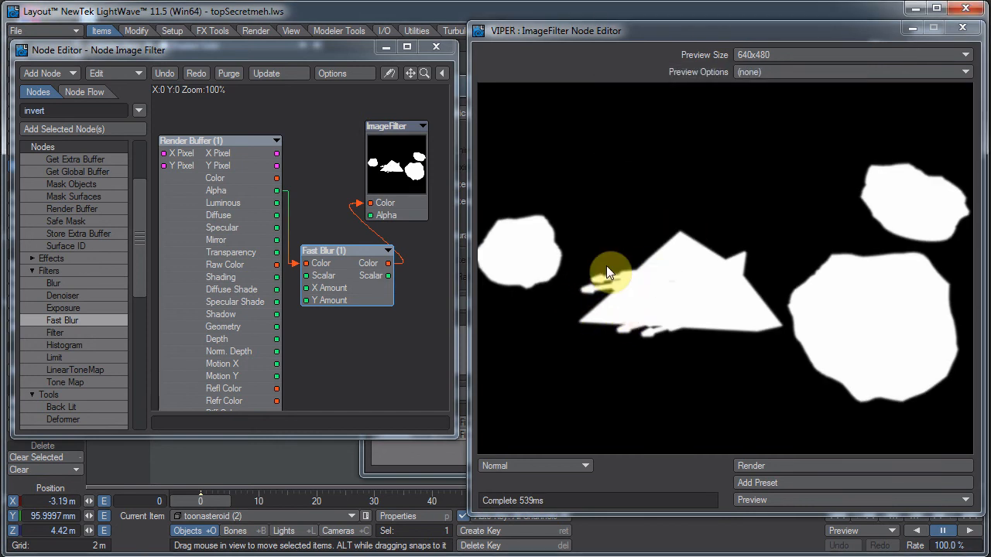
Spread out the Render Buffer, Fast Blur and ImageFilter nodes to make room for another node between them
{"action": "left_click_drag", "start_coordinate": [237, 268], "coordinate": [220, 230]}
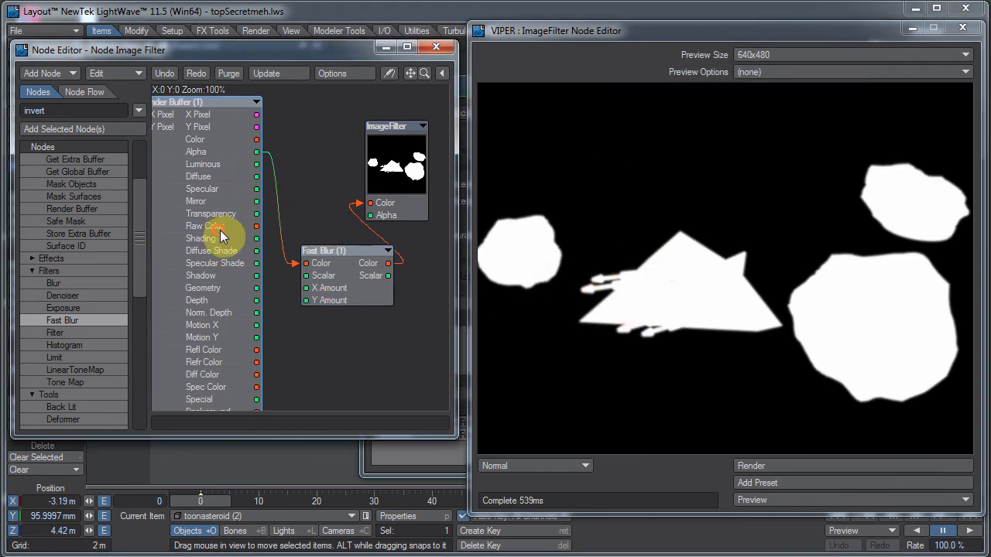
{"action": "left_click_drag", "start_coordinate": [340, 274], "coordinate": [314, 269]}
{"action": "left_click_drag", "start_coordinate": [400, 165], "coordinate": [431, 137]}
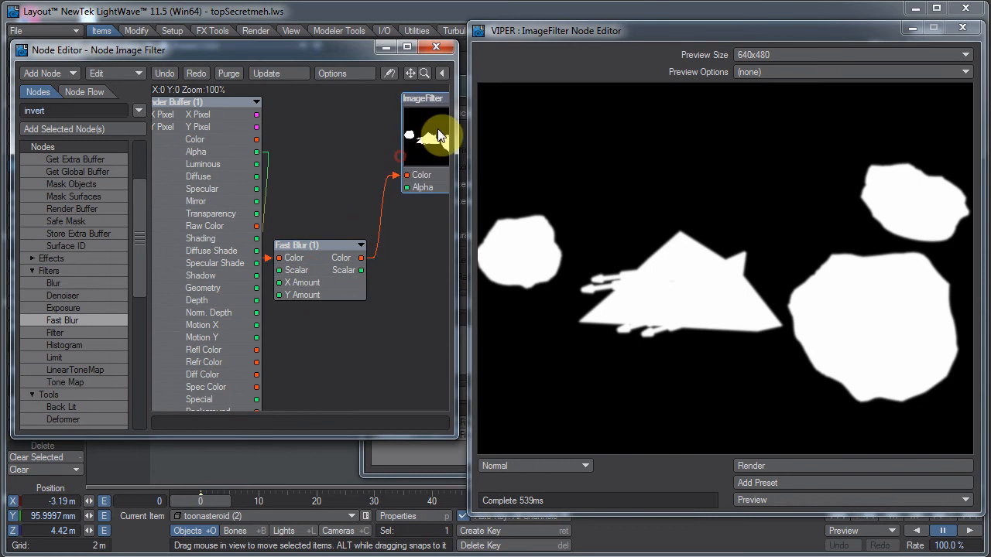
{"action": "left_click_drag", "start_coordinate": [221, 288], "coordinate": [208, 289]}
{"action": "left_click_drag", "start_coordinate": [326, 272], "coordinate": [311, 241]}
{"action": "left_click_drag", "start_coordinate": [196, 298], "coordinate": [189, 298]}
{"action": "left_click", "coordinate": [338, 251]}
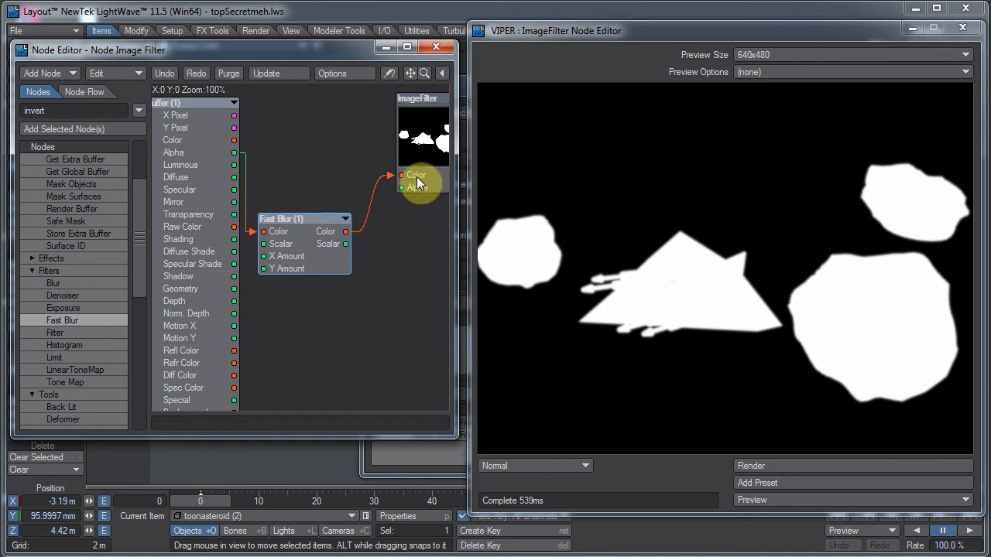
{"action": "left_click_drag", "start_coordinate": [422, 163], "coordinate": [417, 160]}
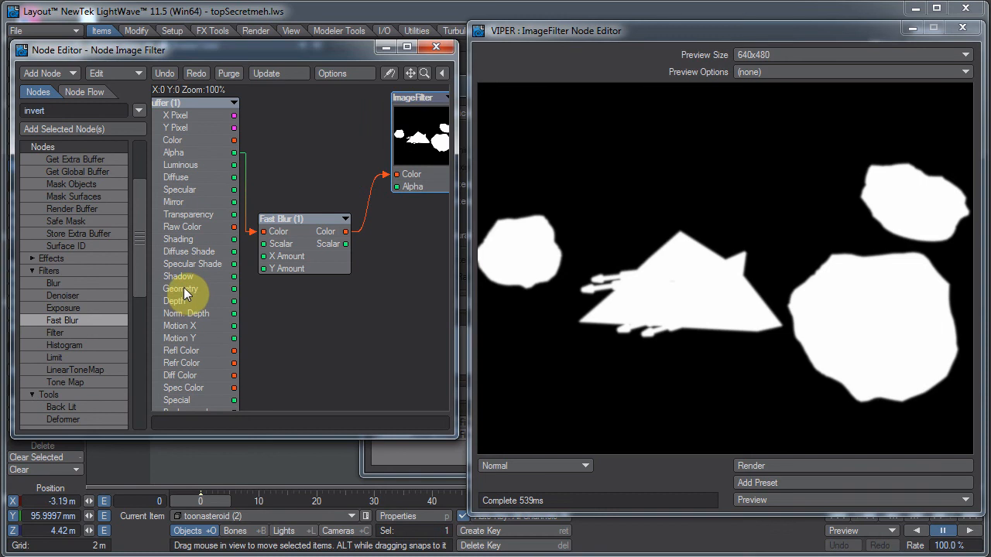
Add a Gradient node, wiring Fast Blur's Color output to its Input and its Color output to ImageFilter's Color input
{"action": "left_click_drag", "start_coordinate": [75, 108], "coordinate": [5, 96]}
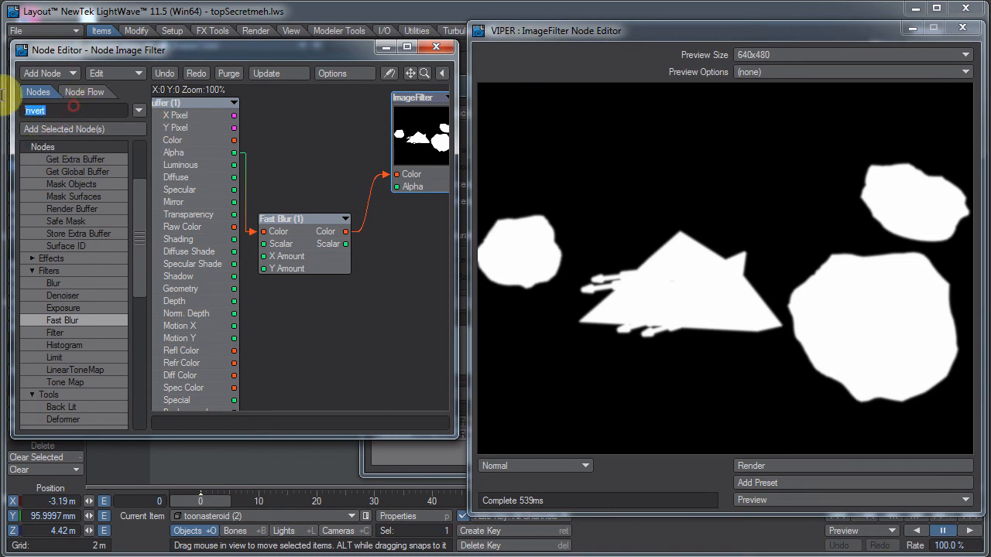
{"action": "type", "text": "grad"}
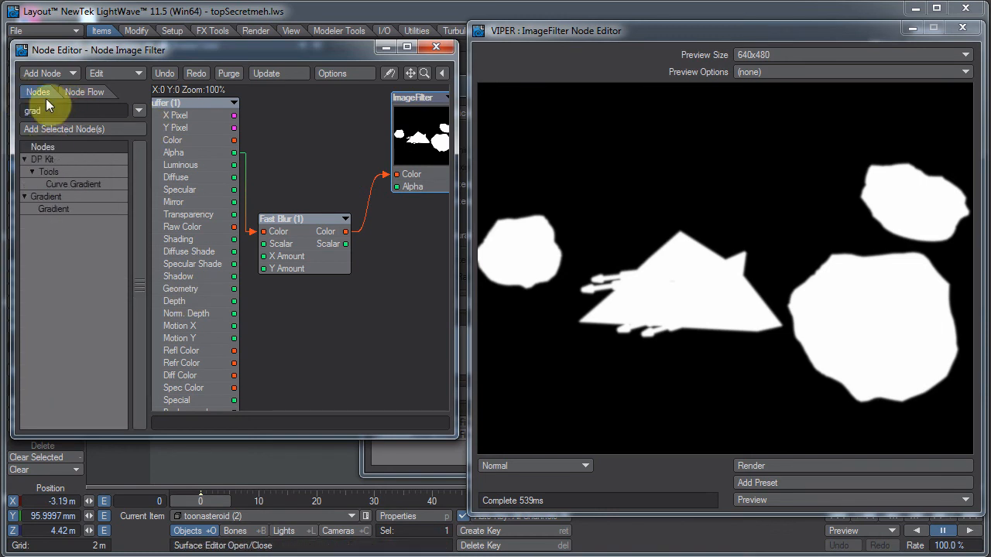
{"action": "double_click", "coordinate": [60, 207]}
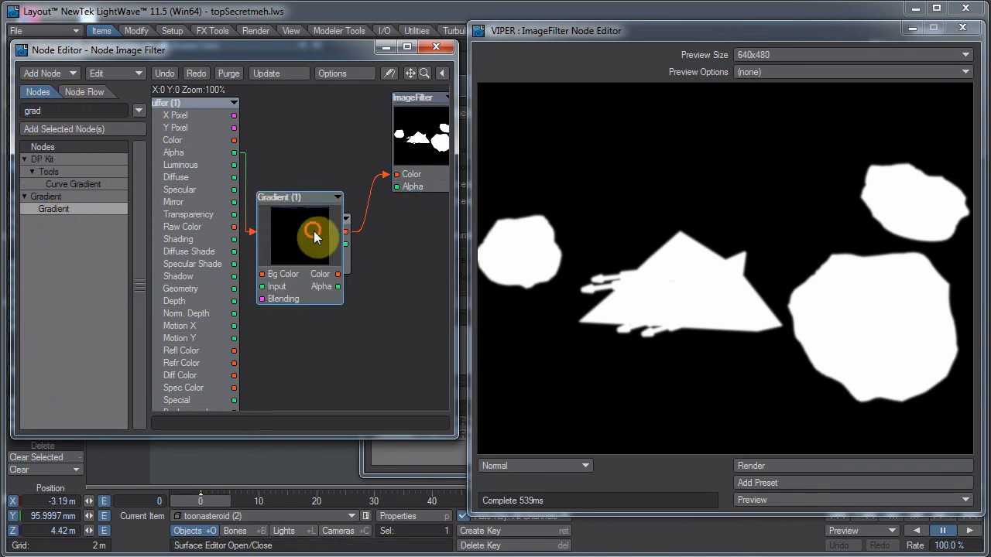
{"action": "left_click_drag", "start_coordinate": [313, 230], "coordinate": [411, 282]}
{"action": "left_click_drag", "start_coordinate": [345, 244], "coordinate": [376, 339]}
{"action": "left_click_drag", "start_coordinate": [435, 323], "coordinate": [357, 169]}
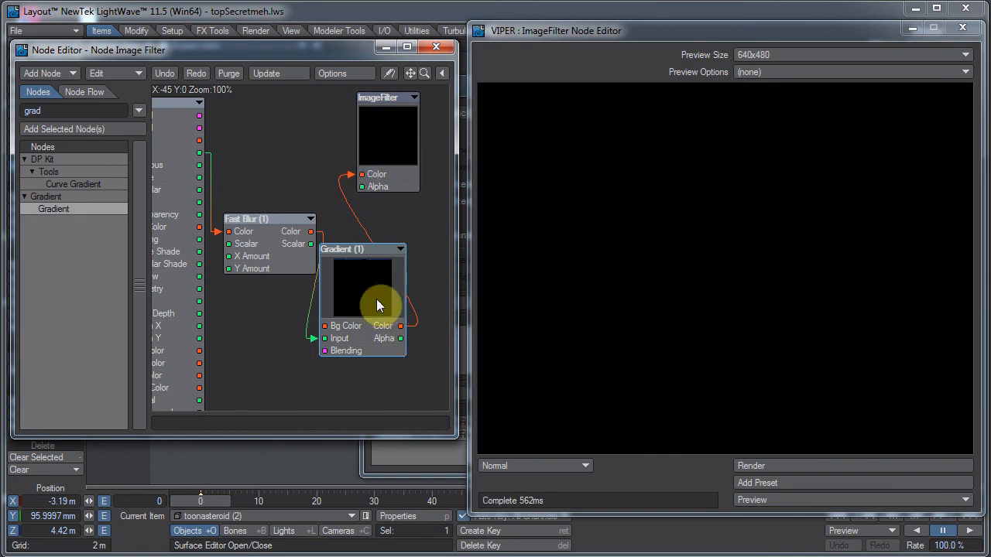
Make the gradient's first key white (255, 255, 255) and add a black second key just below it at position 0.0208
{"action": "double_click", "coordinate": [376, 299]}
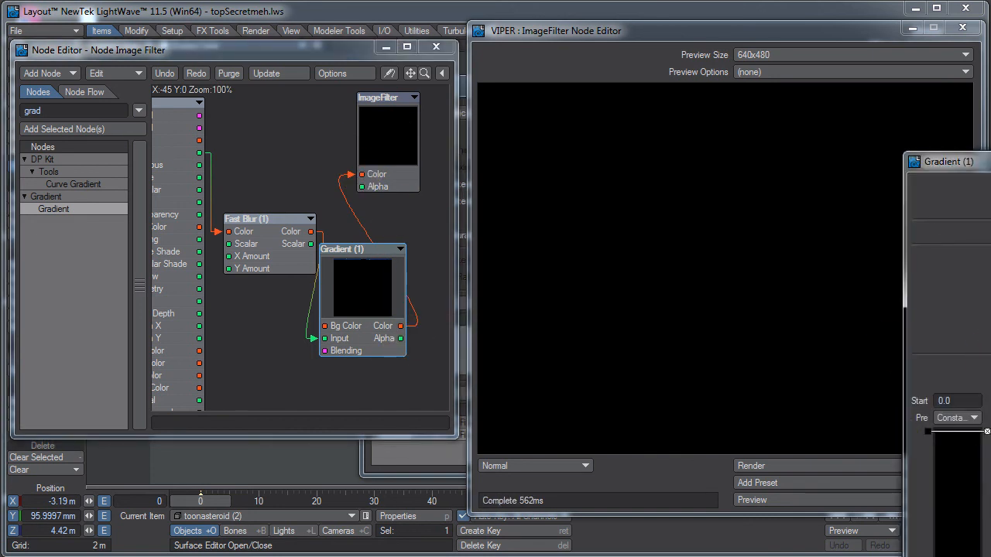
{"action": "left_click_drag", "start_coordinate": [986, 161], "coordinate": [311, 10]}
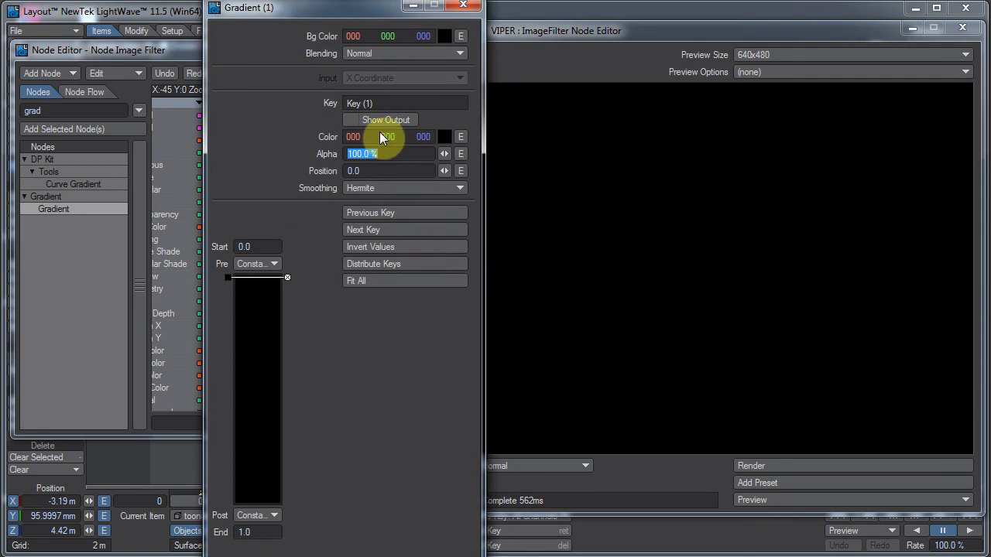
{"action": "left_click", "coordinate": [445, 137]}
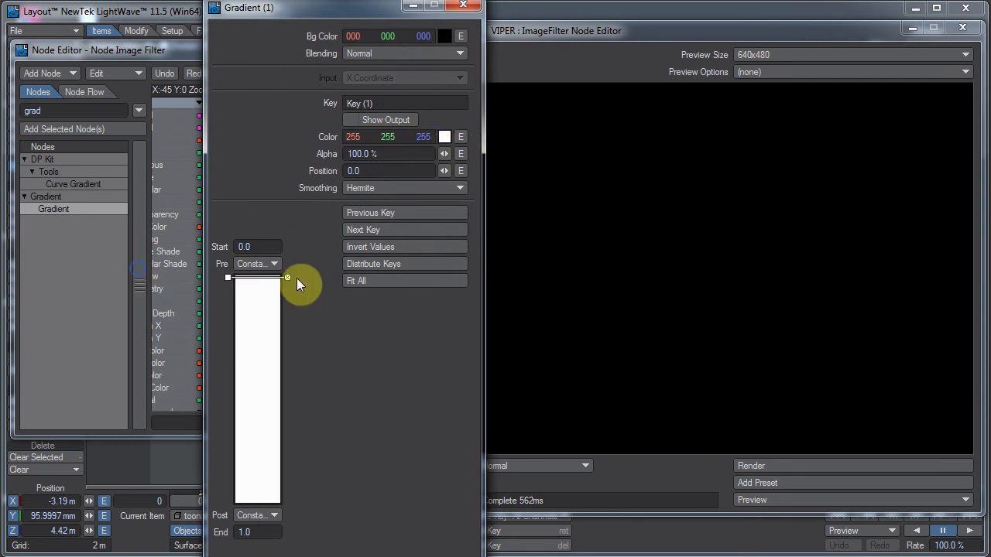
{"action": "left_click", "coordinate": [243, 282]}
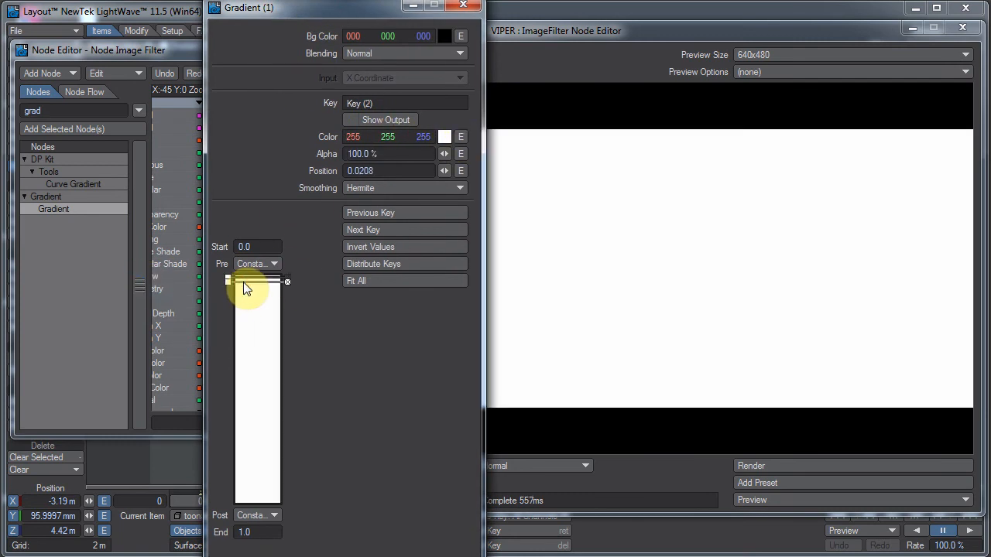
{"action": "left_click", "coordinate": [448, 137]}
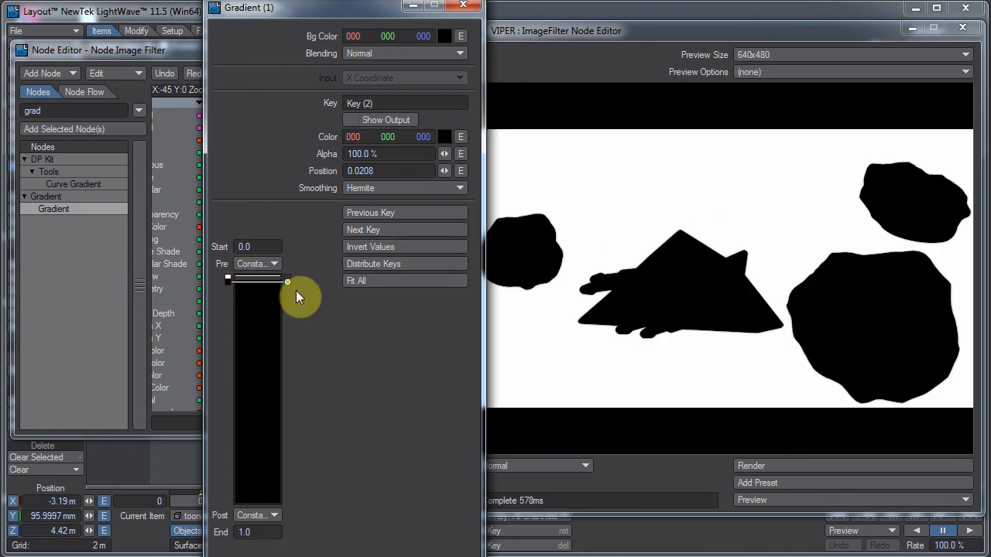
Move the gradient's black key to position 0.0519 and leave the white key at position 0.0
{"action": "left_click_drag", "start_coordinate": [229, 282], "coordinate": [229, 290]}
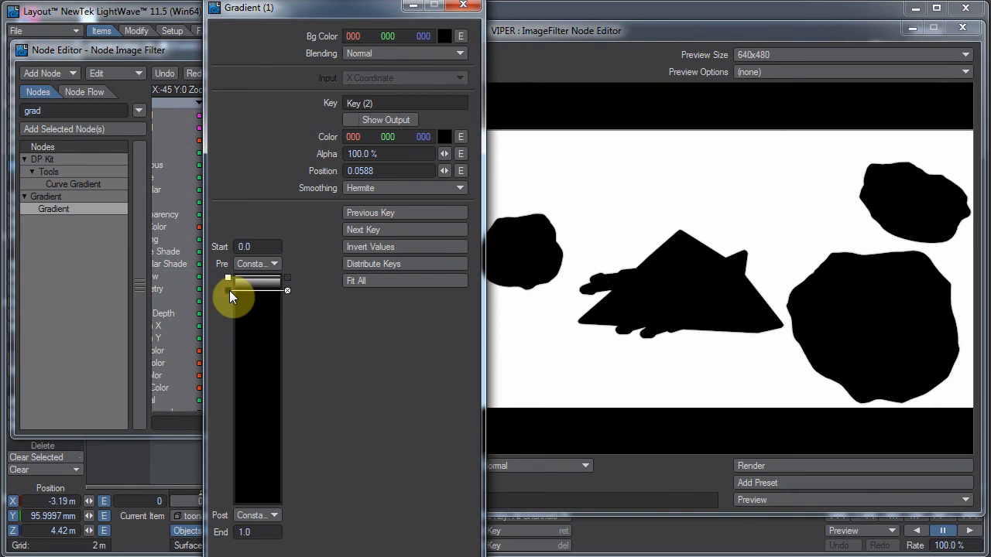
{"action": "mouse_move", "coordinate": [229, 290]}
{"action": "left_mouse_down"}
{"action": "mouse_move", "coordinate": [228, 280]}
{"action": "mouse_move", "coordinate": [229, 305]}
{"action": "mouse_move", "coordinate": [229, 281]}
{"action": "left_mouse_up"}
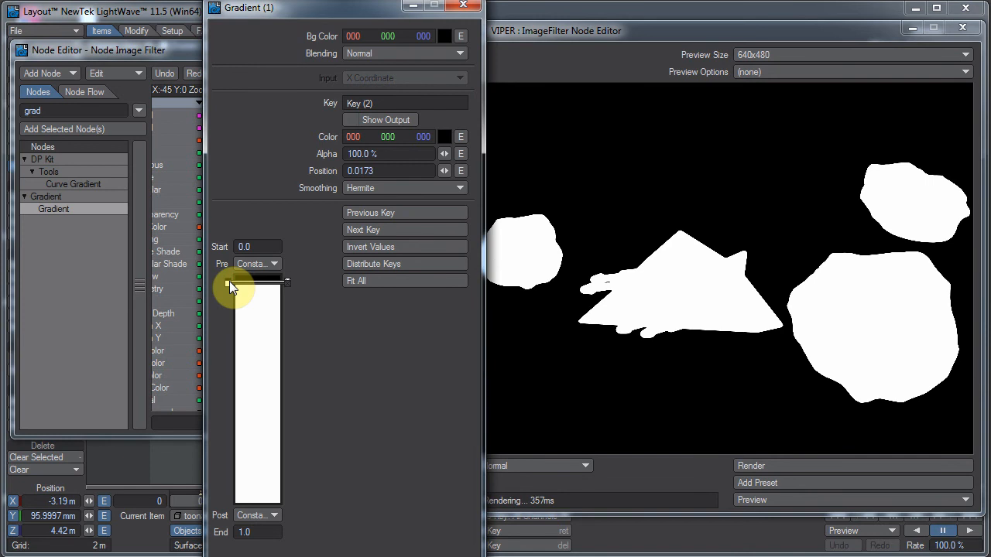
{"action": "left_click_drag", "start_coordinate": [229, 281], "coordinate": [229, 289]}
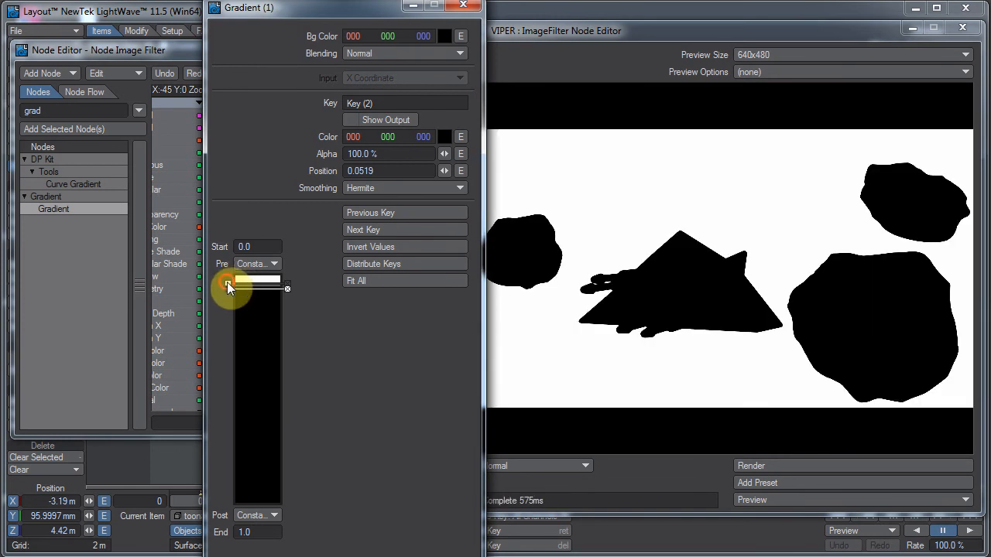
{"action": "left_click", "coordinate": [226, 281]}
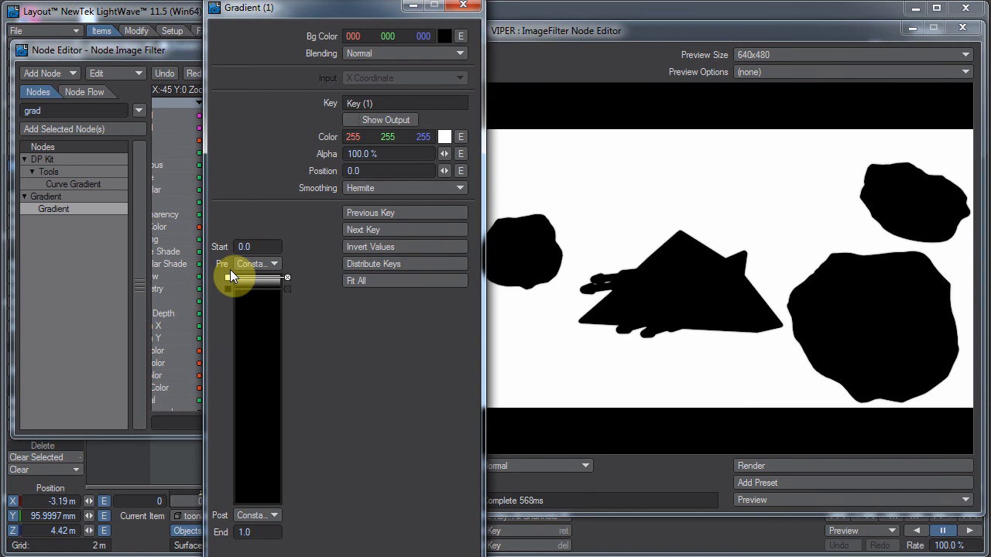
Render the current frame to examine the mask edges at full size, and close the rendered image
{"action": "key", "text": "F9"}
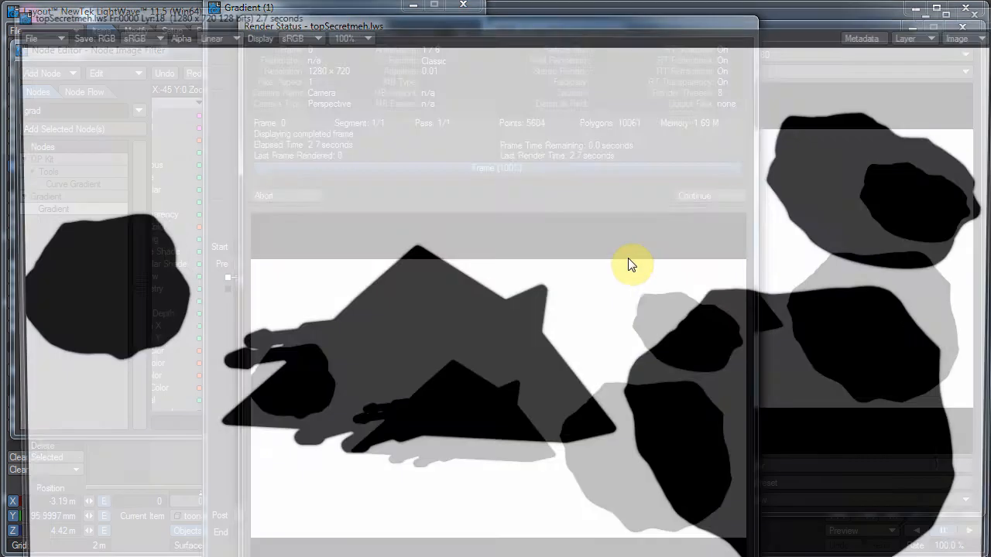
{"action": "left_click", "coordinate": [697, 194]}
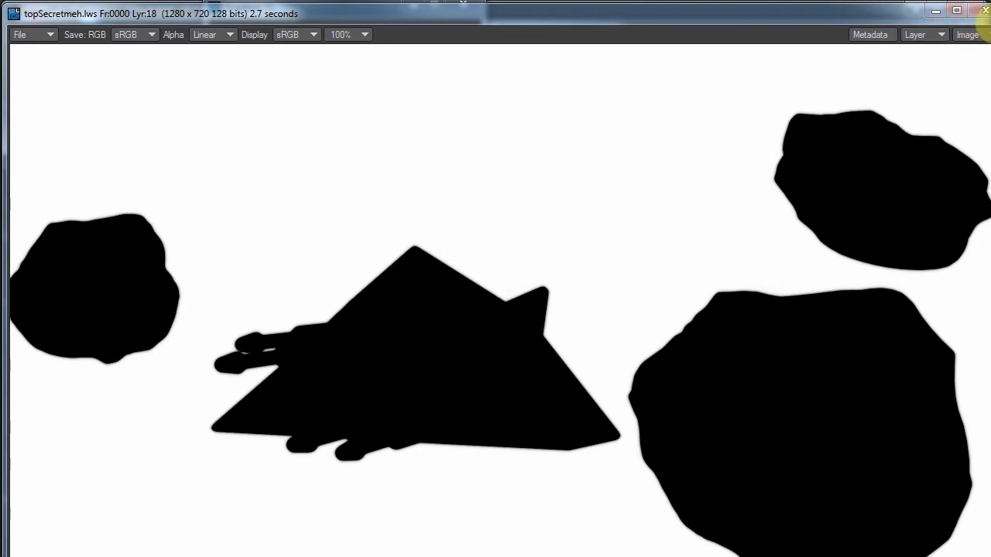
{"action": "left_click", "coordinate": [977, 10]}
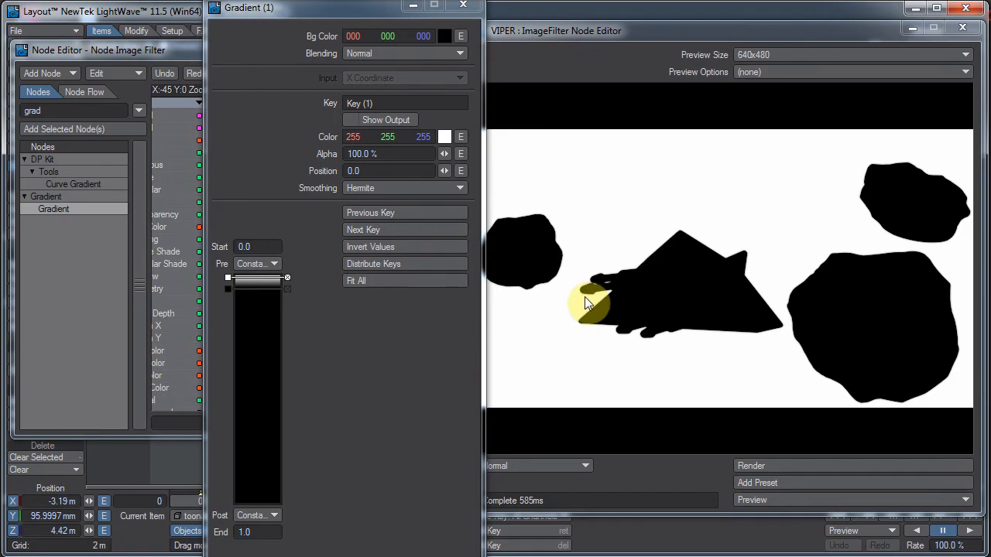
Move the gradient's white key down close to the black key to sharpen the transition, and close the gradient's properties
{"action": "left_click_drag", "start_coordinate": [229, 280], "coordinate": [227, 286]}
{"action": "left_click", "coordinate": [464, 6]}
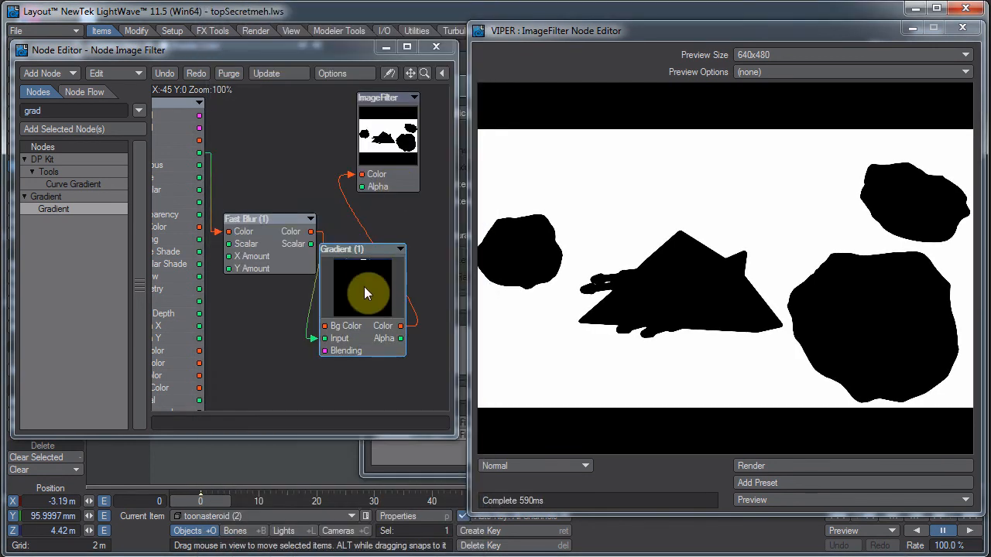
Set the Fast Blur node's X Amount and Y Amount to 500%
{"action": "left_click", "coordinate": [278, 240]}
{"action": "double_click", "coordinate": [265, 233]}
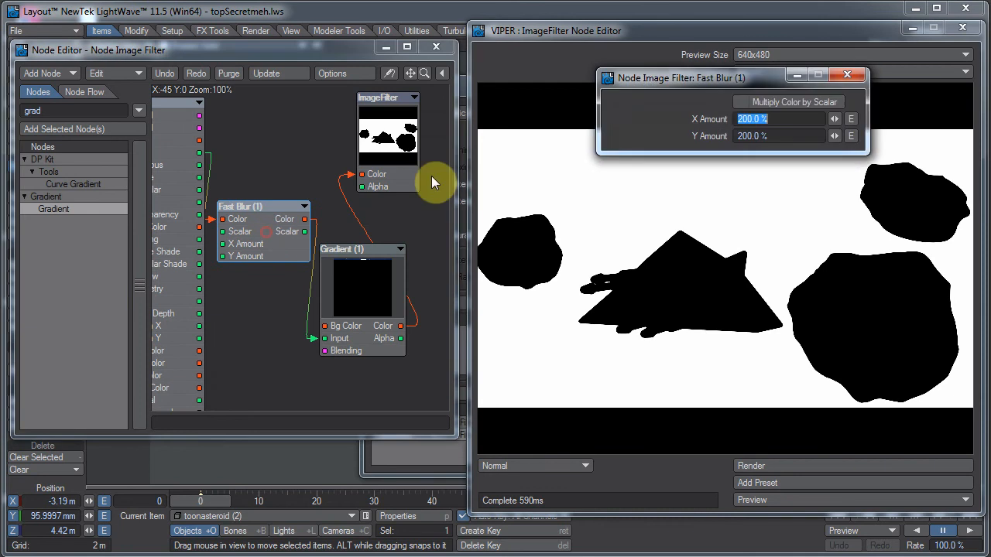
{"action": "left_click", "coordinate": [726, 119]}
{"action": "type", "text": "500"}
{"action": "key", "text": "Tab"}
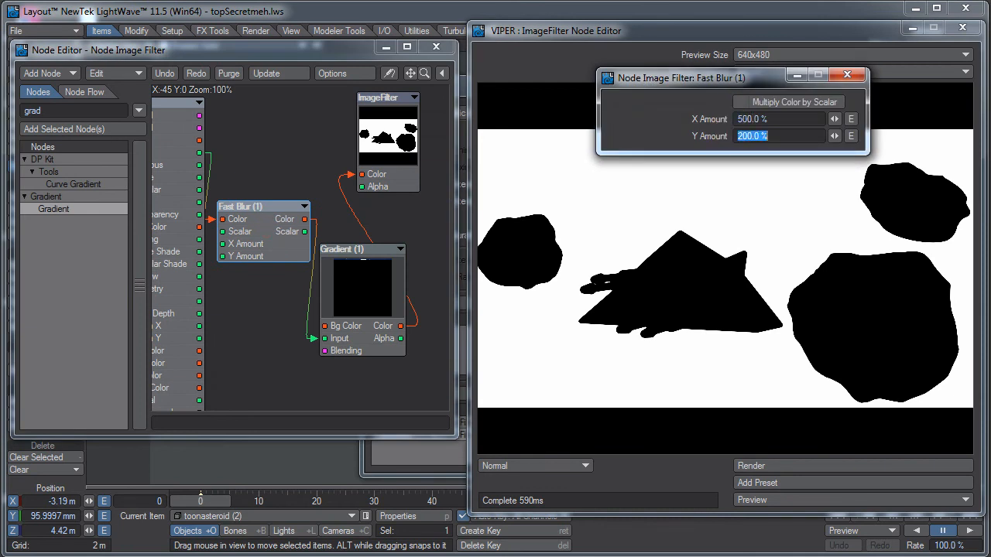
{"action": "type", "text": "500"}
{"action": "key", "text": "Return"}
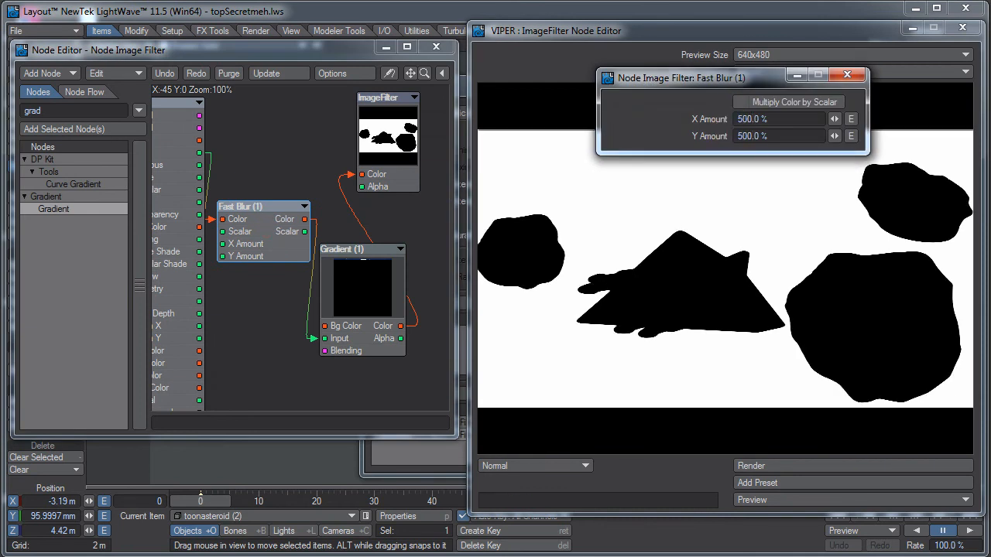
Set the Fast Blur's Y Amount to 50% to try a direction-dependent outline thickness
{"action": "left_click", "coordinate": [774, 136]}
{"action": "type", "text": "50"}
{"action": "key", "text": "Return"}
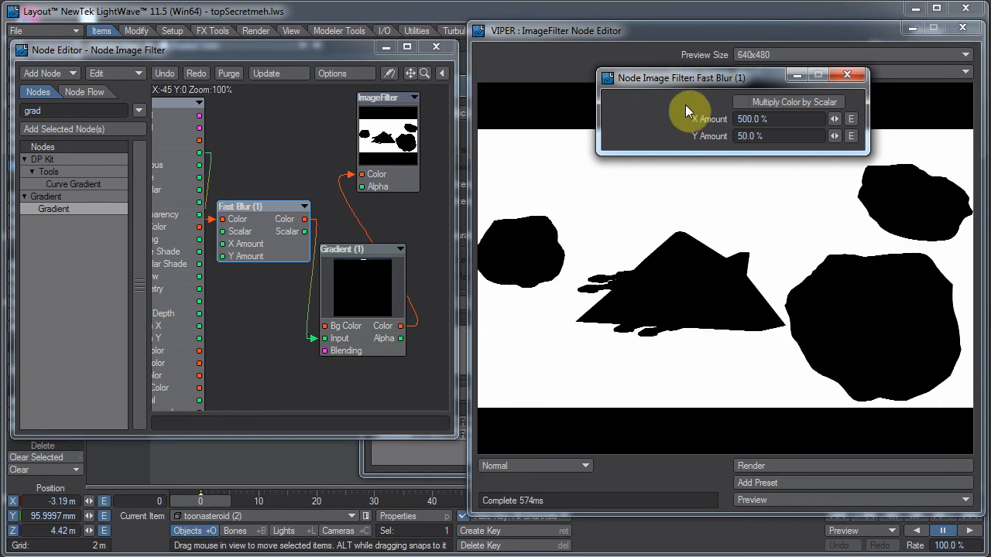
Set the Fast Blur's Y Amount and X Amount to 200% and close its properties
{"action": "left_click", "coordinate": [785, 133]}
{"action": "type", "text": "200"}
{"action": "key", "text": "Return"}
{"action": "left_click", "coordinate": [779, 118]}
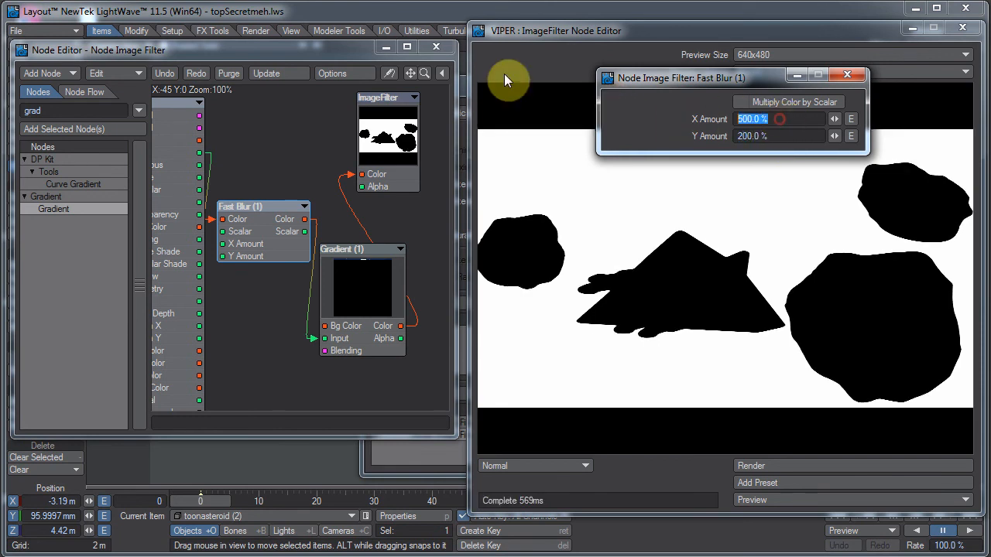
{"action": "type", "text": "200"}
{"action": "key", "text": "Tab"}
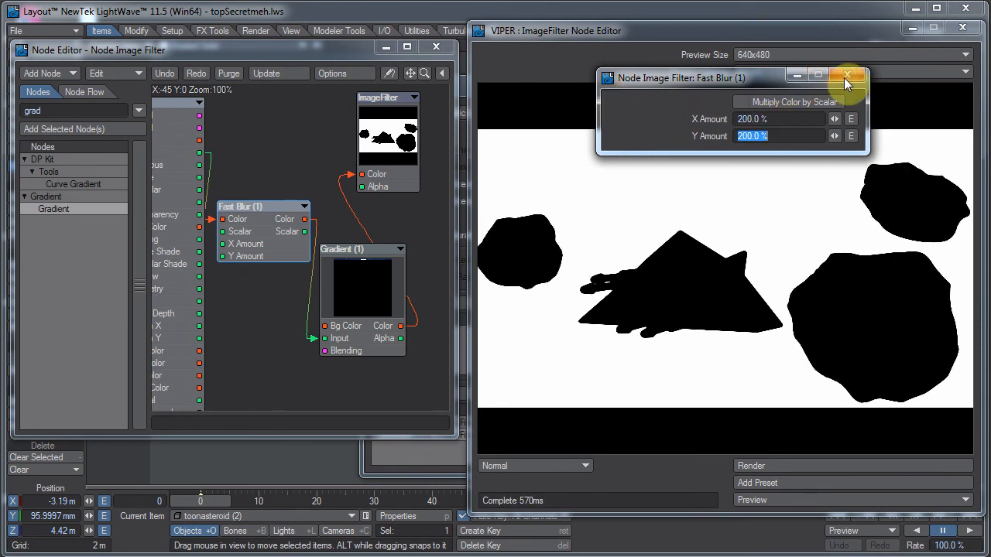
{"action": "left_click", "coordinate": [846, 78]}
Rearrange the ImageFilter, Fast Blur, Gradient and Render Buffer nodes to free space in the upper part of the network
{"action": "left_click_drag", "start_coordinate": [377, 166], "coordinate": [400, 161]}
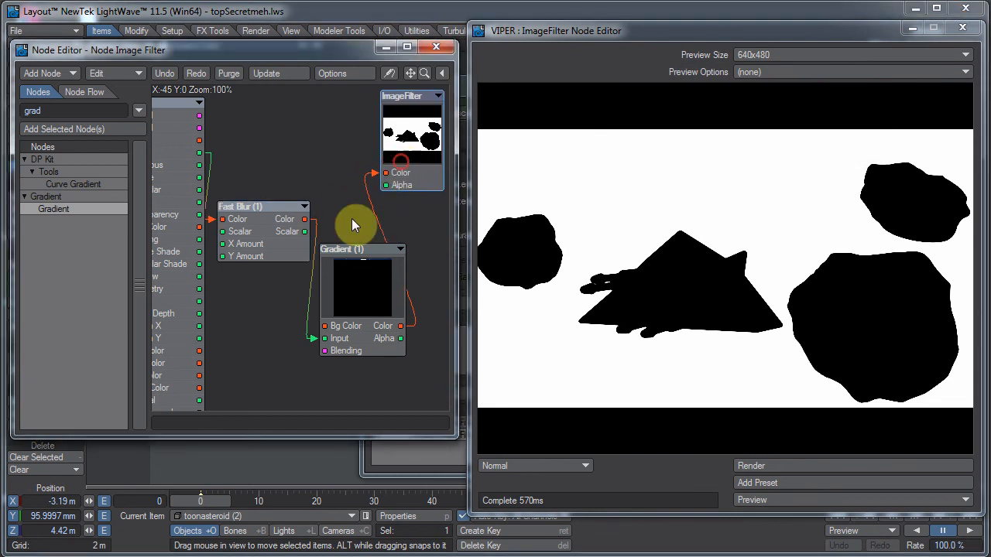
{"action": "left_click_drag", "start_coordinate": [275, 243], "coordinate": [271, 264]}
{"action": "left_click_drag", "start_coordinate": [358, 302], "coordinate": [351, 305]}
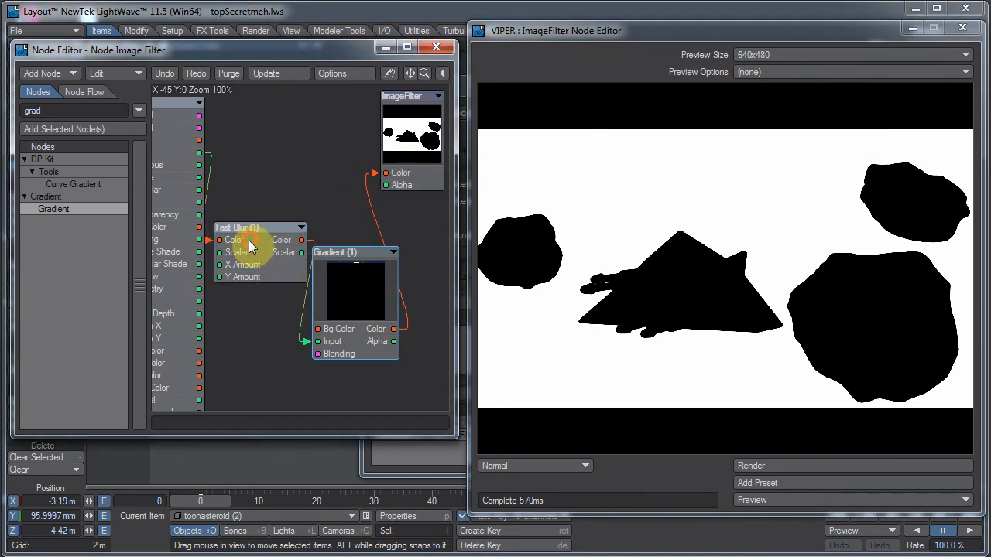
{"action": "left_click_drag", "start_coordinate": [250, 246], "coordinate": [254, 288]}
{"action": "left_click_drag", "start_coordinate": [177, 216], "coordinate": [170, 217]}
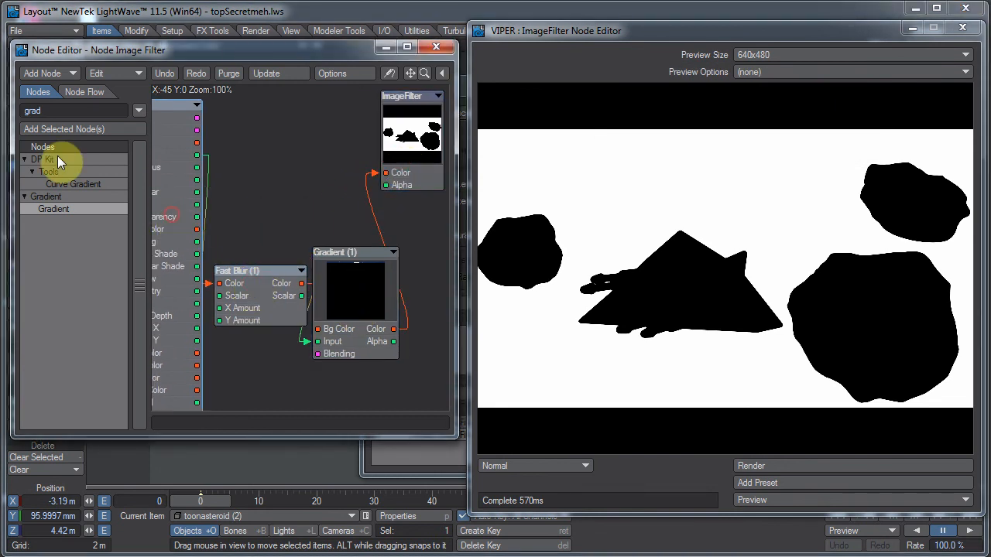
Find and add a vector Multiply node, and place it between the Render Buffer and ImageFilter nodes
{"action": "left_click", "coordinate": [54, 109]}
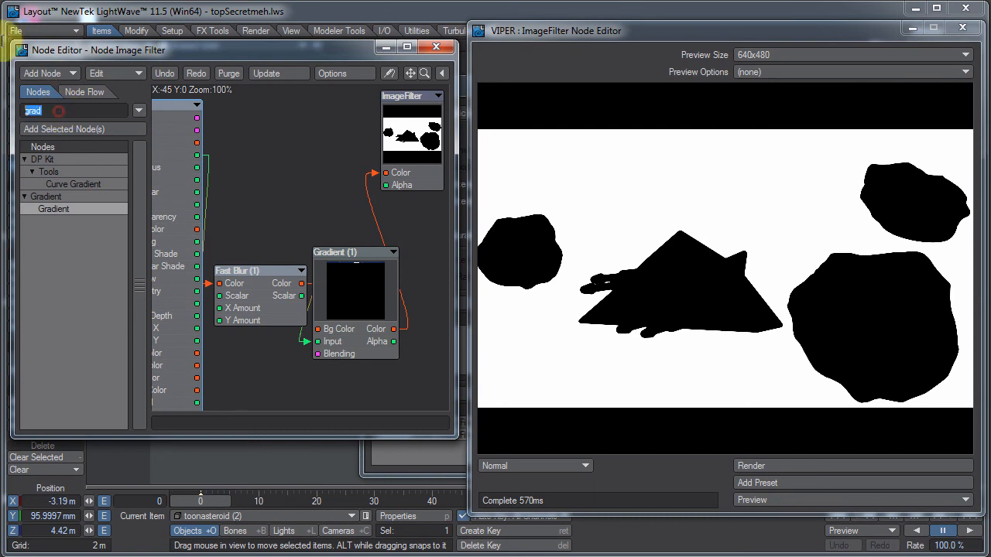
{"action": "type", "text": "multi"}
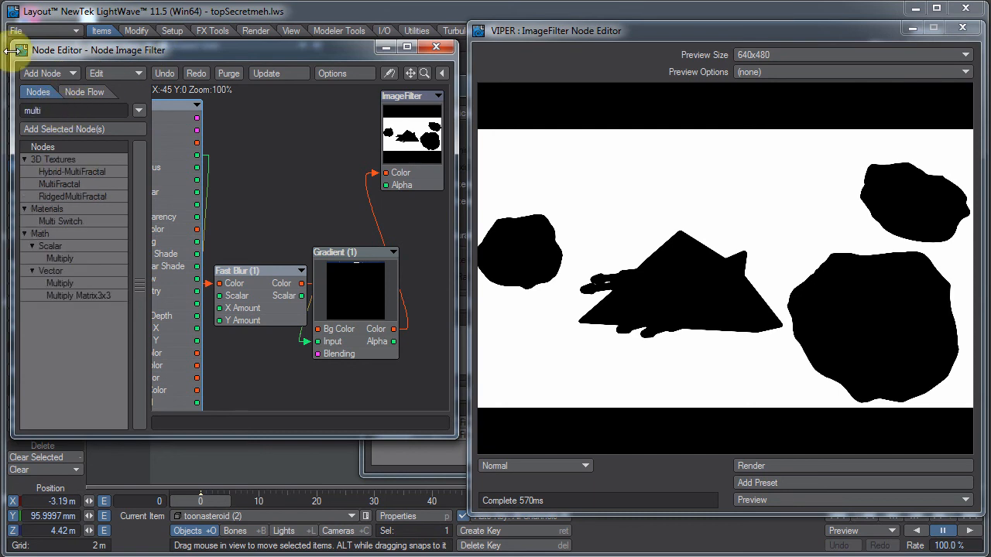
{"action": "double_click", "coordinate": [63, 284]}
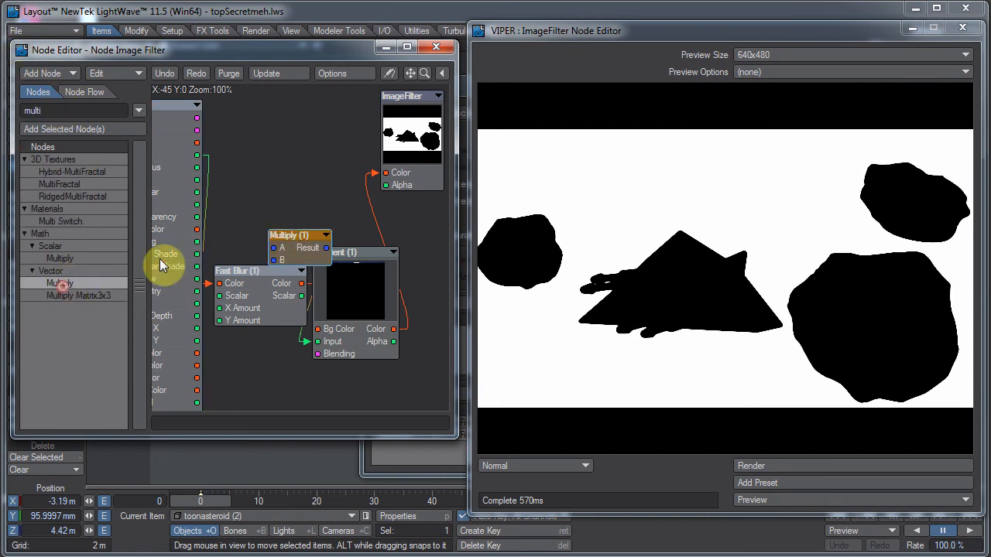
{"action": "left_click_drag", "start_coordinate": [293, 252], "coordinate": [289, 134]}
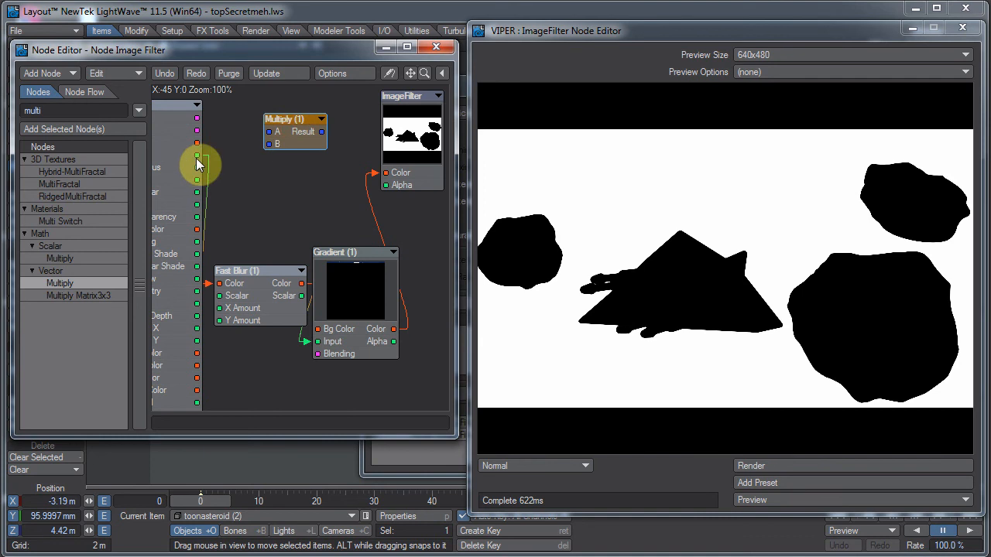
Connect the Render Buffer's Color to Multiply's A, the Gradient's Color to B, and Multiply's Result to the ImageFilter's Color
{"action": "left_click_drag", "start_coordinate": [198, 143], "coordinate": [279, 134]}
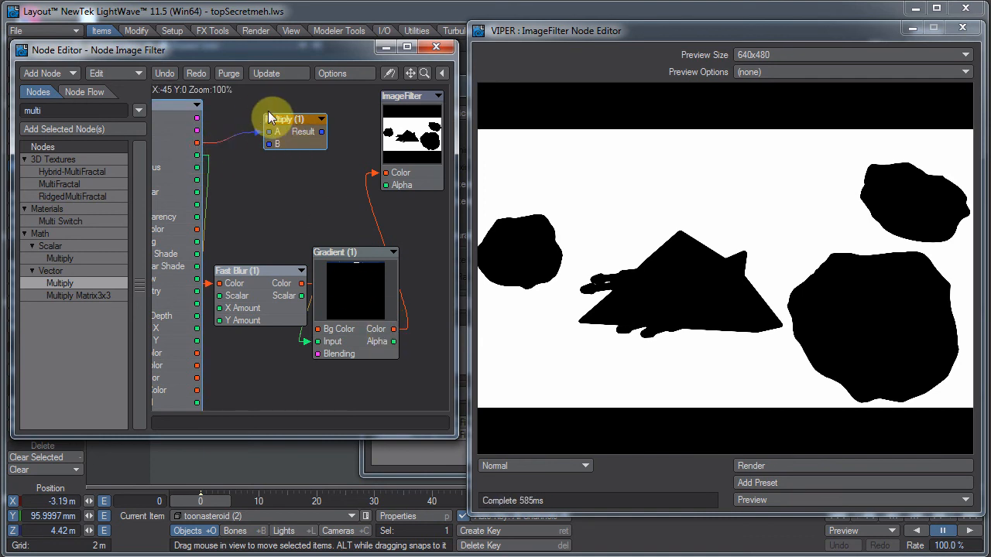
{"action": "left_click_drag", "start_coordinate": [394, 329], "coordinate": [260, 145]}
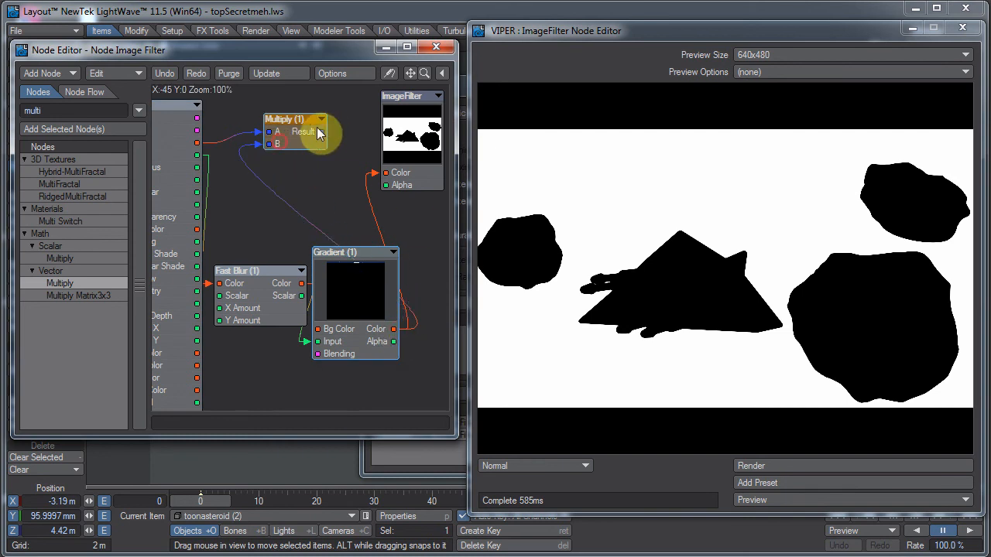
{"action": "left_click_drag", "start_coordinate": [324, 132], "coordinate": [385, 173]}
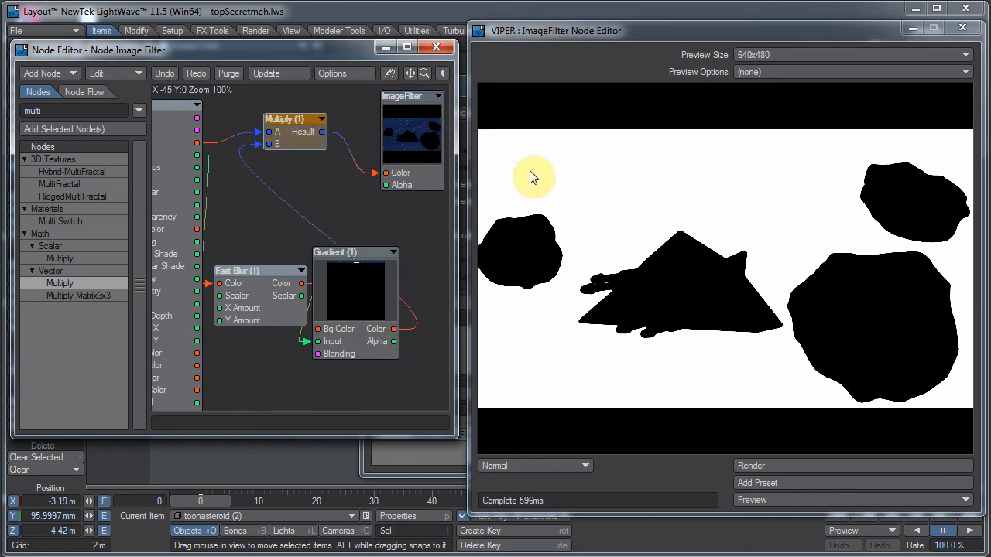
Render the current frame to examine the mask multiplied over the background, and close the rendered image
{"action": "key", "text": "F9"}
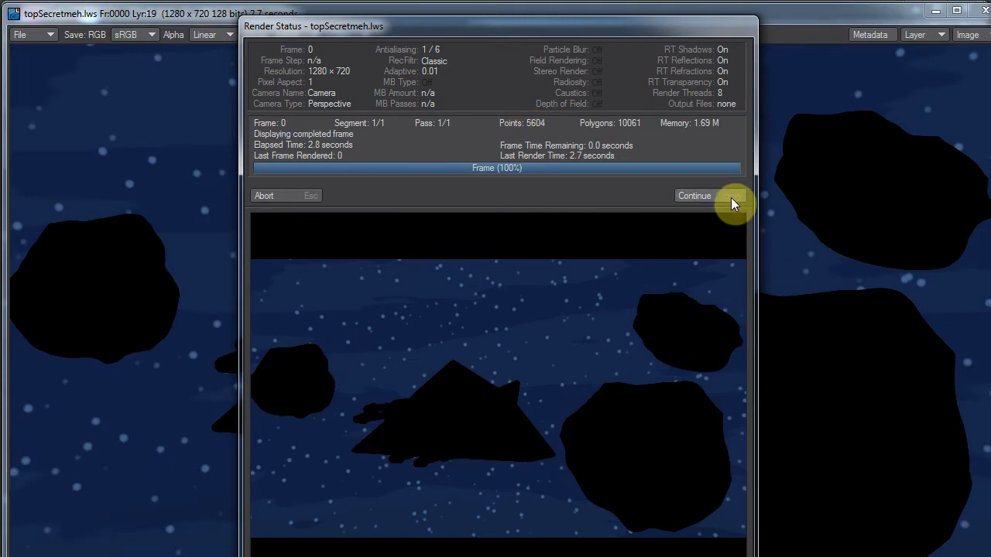
{"action": "left_click", "coordinate": [706, 196]}
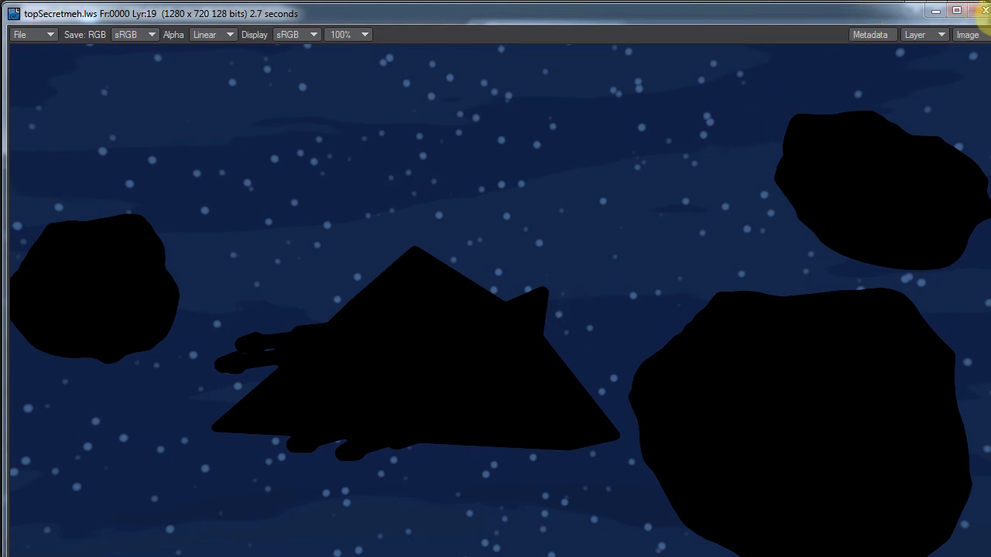
{"action": "left_click", "coordinate": [985, 10]}
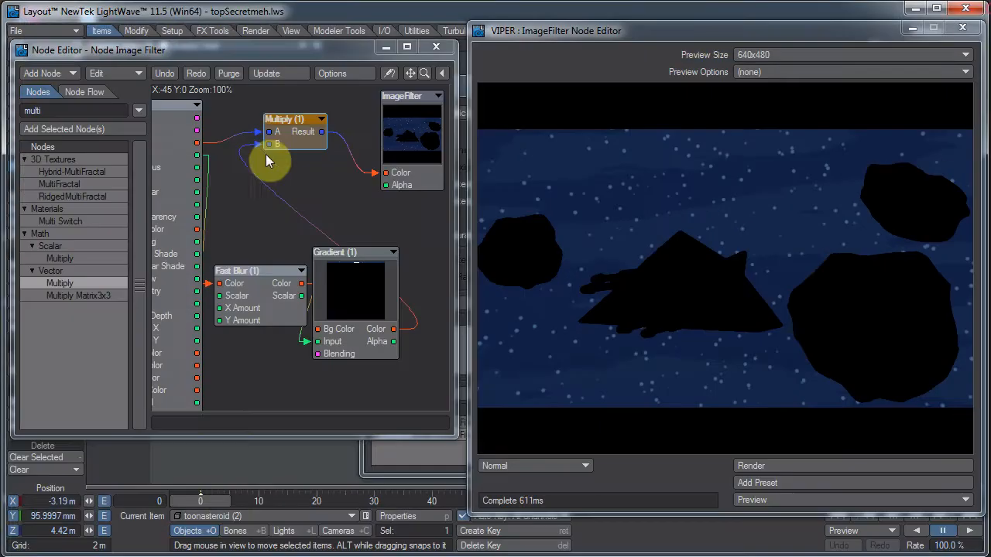
Clear the node search and add a Mixer node from the Tools category
{"action": "left_click", "coordinate": [92, 111]}
{"action": "key", "text": "BackSpace"}
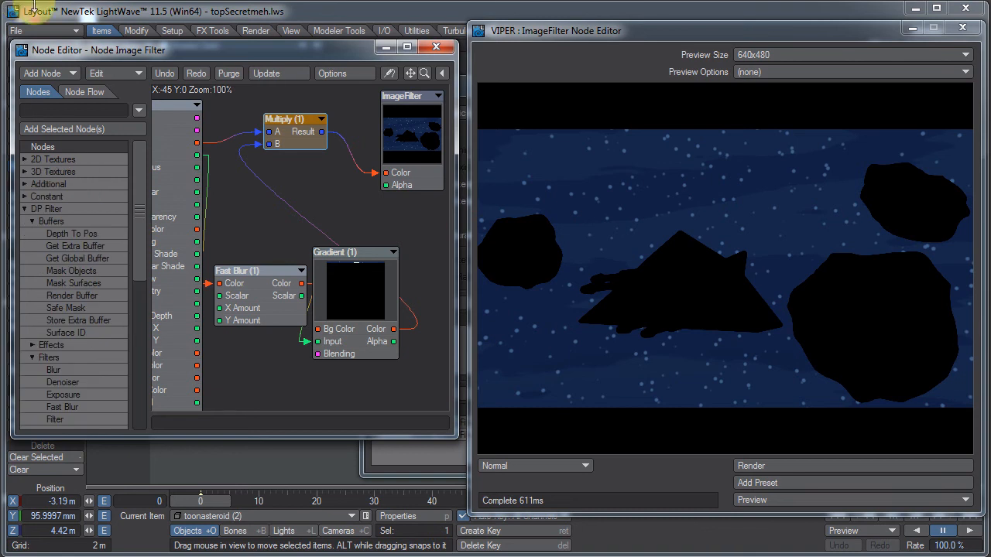
{"action": "left_click_drag", "start_coordinate": [147, 183], "coordinate": [113, 373]}
{"action": "left_click", "coordinate": [25, 394]}
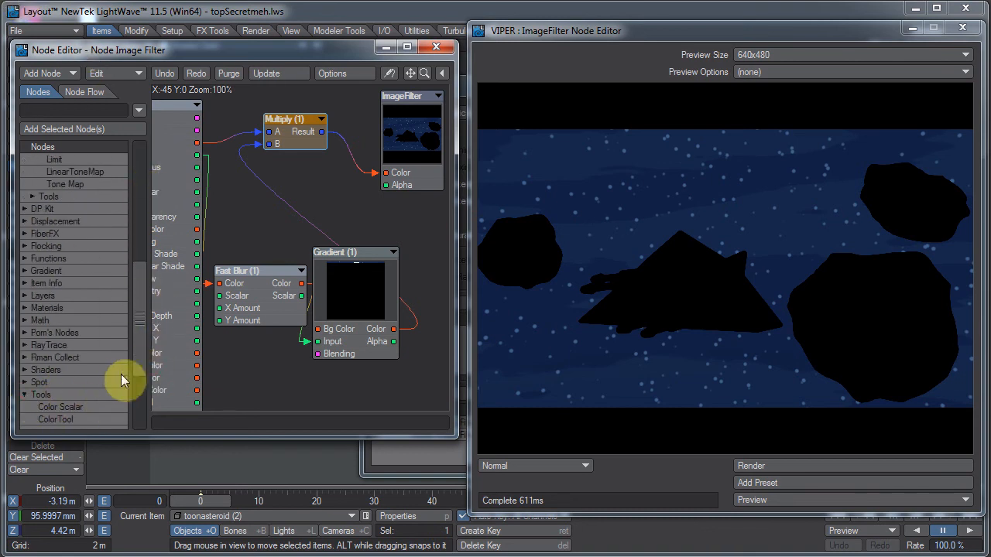
{"action": "scroll", "coordinate": [138, 375], "scroll_direction": "down", "scroll_amount": 4}
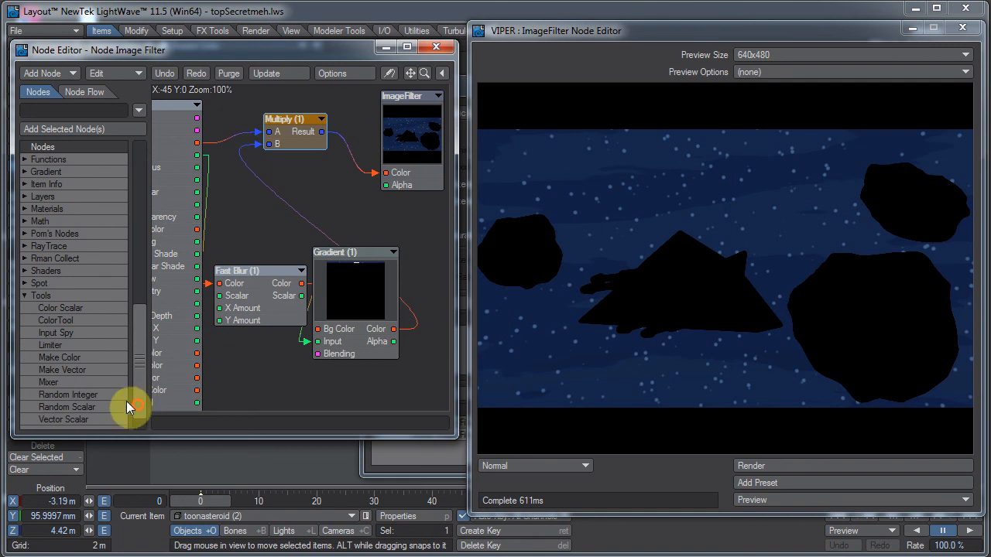
{"action": "double_click", "coordinate": [48, 379]}
Rearrange the Multiply and ImageFilter nodes, and place the Mixer node between them
{"action": "left_click_drag", "start_coordinate": [260, 283], "coordinate": [271, 118]}
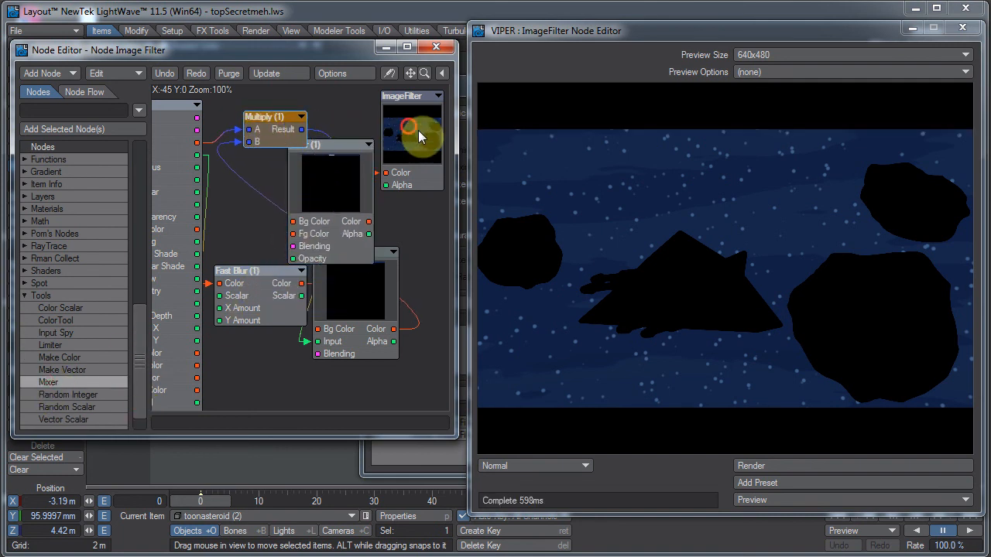
{"action": "left_click_drag", "start_coordinate": [418, 137], "coordinate": [451, 155]}
{"action": "left_click", "coordinate": [298, 196]}
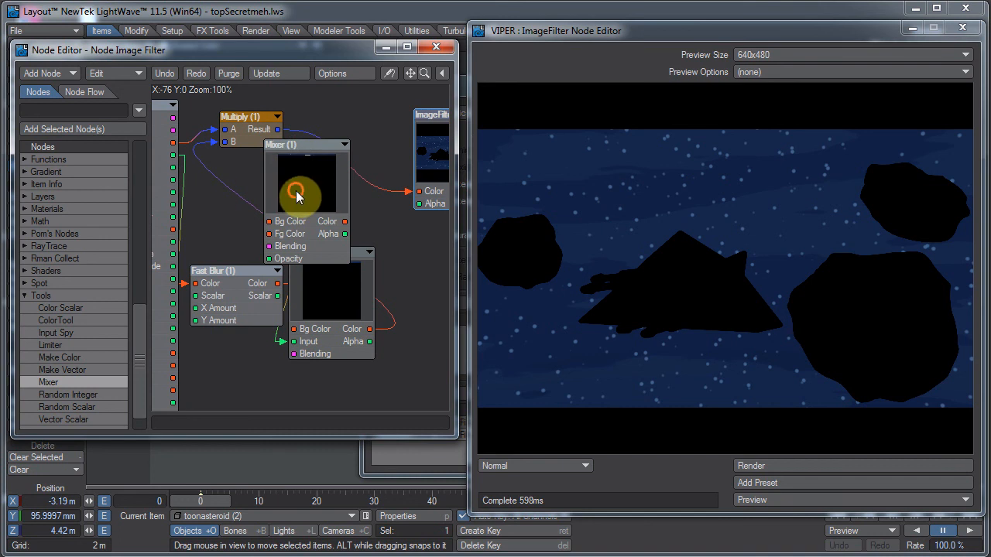
{"action": "left_click_drag", "start_coordinate": [298, 196], "coordinate": [349, 104]}
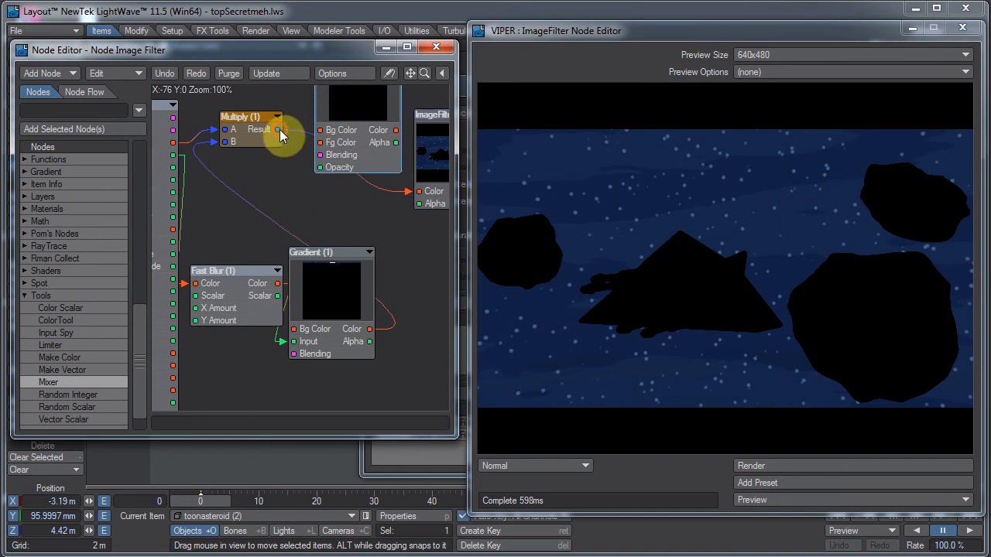
Connect Multiply's Result to the Mixer's Bg Color and the Mixer's Color to the ImageFilter's Color, and check the Mixer's properties
{"action": "mouse_move", "coordinate": [279, 129]}
{"action": "left_mouse_down"}
{"action": "mouse_move", "coordinate": [309, 111]}
{"action": "mouse_move", "coordinate": [343, 120]}
{"action": "mouse_move", "coordinate": [356, 131]}
{"action": "mouse_move", "coordinate": [346, 150]}
{"action": "mouse_move", "coordinate": [433, 191]}
{"action": "mouse_move", "coordinate": [426, 186]}
{"action": "left_mouse_up"}
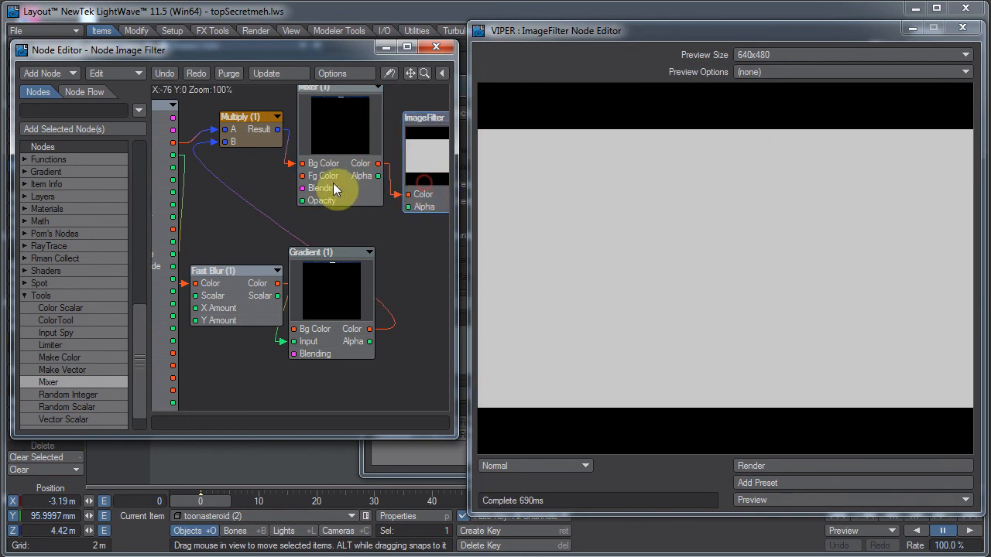
{"action": "double_click", "coordinate": [348, 134]}
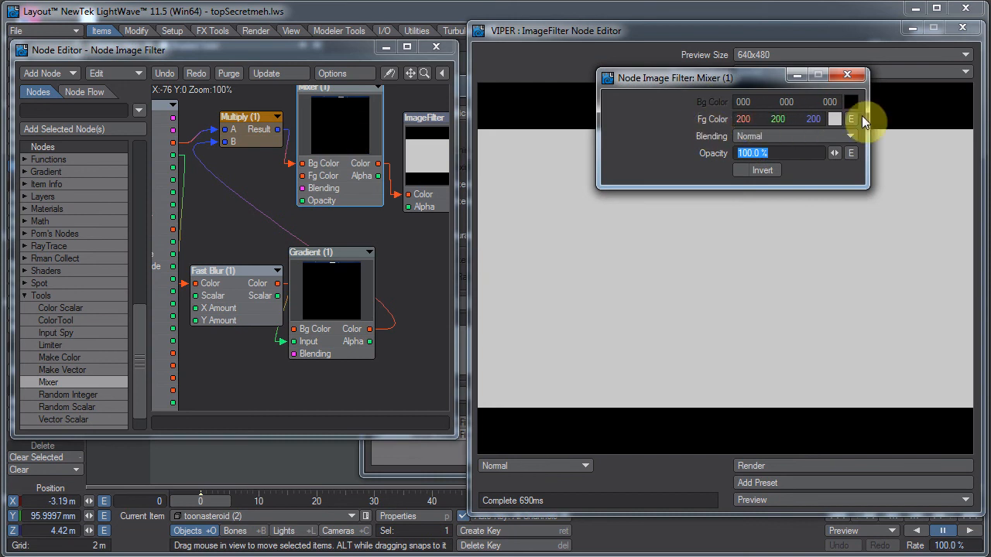
{"action": "left_click", "coordinate": [845, 77]}
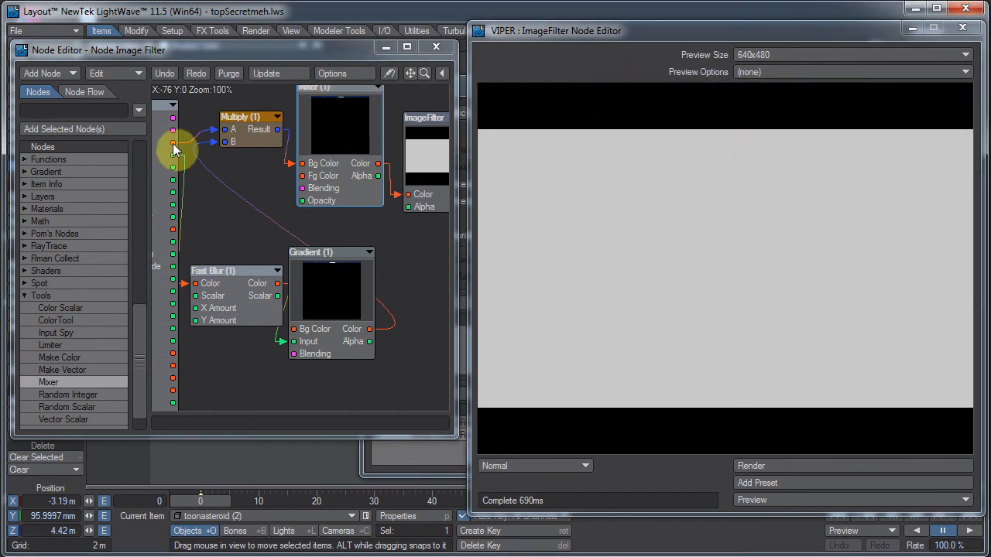
Connect the Render Buffer's Color to the Mixer's Fg Color and its Alpha to the Mixer's Opacity
{"action": "mouse_move", "coordinate": [165, 155]}
{"action": "left_mouse_down"}
{"action": "mouse_move", "coordinate": [261, 176]}
{"action": "mouse_move", "coordinate": [165, 161]}
{"action": "mouse_move", "coordinate": [234, 182]}
{"action": "mouse_move", "coordinate": [309, 179]}
{"action": "left_mouse_up"}
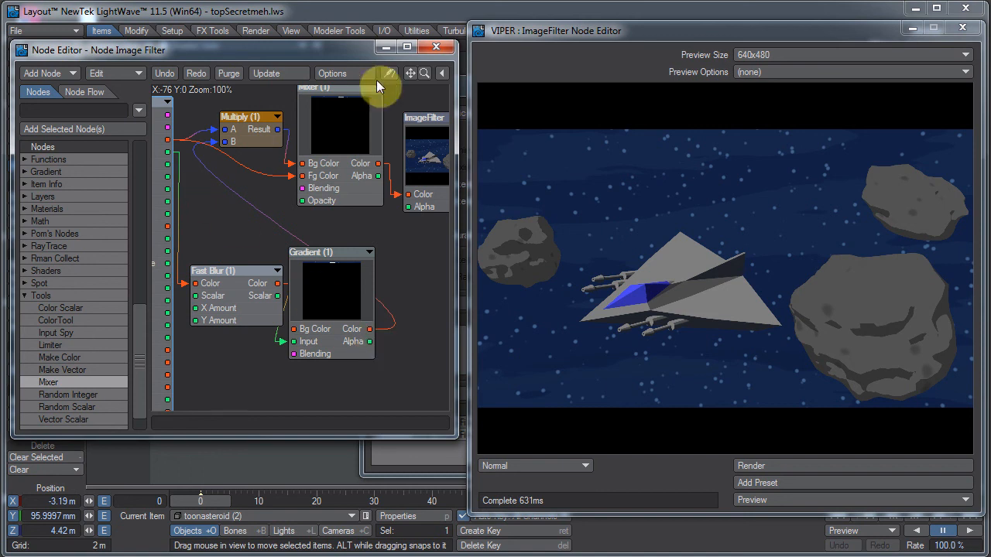
{"action": "left_click_drag", "start_coordinate": [410, 72], "coordinate": [500, 80]}
{"action": "left_click_drag", "start_coordinate": [257, 161], "coordinate": [426, 212]}
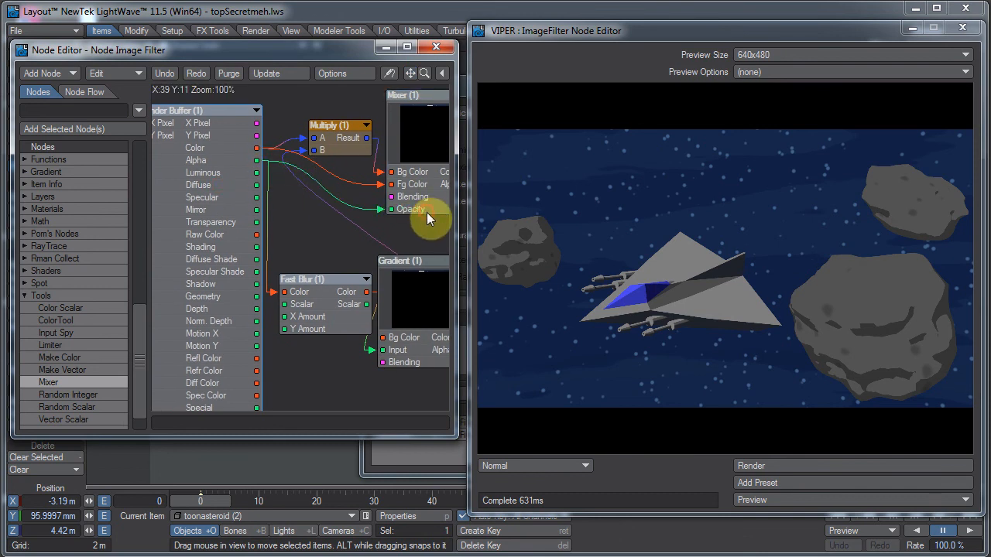
{"action": "left_click_drag", "start_coordinate": [238, 163], "coordinate": [226, 162]}
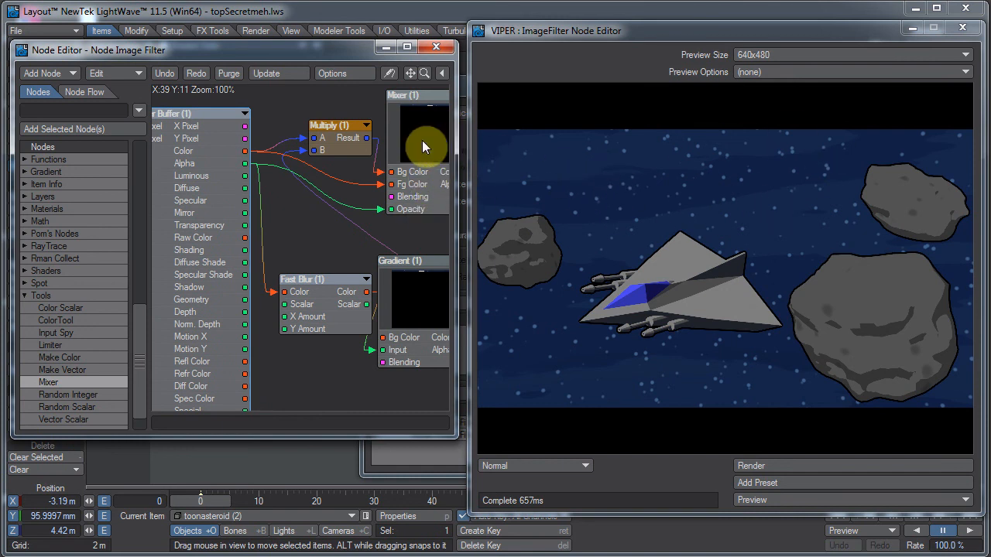
Tidy the Multiply and Mixer nodes, and duplicate the Mixer node
{"action": "left_click_drag", "start_coordinate": [358, 126], "coordinate": [410, 119]}
{"action": "left_click_drag", "start_coordinate": [409, 74], "coordinate": [335, 88]}
{"action": "left_click_drag", "start_coordinate": [366, 153], "coordinate": [375, 151]}
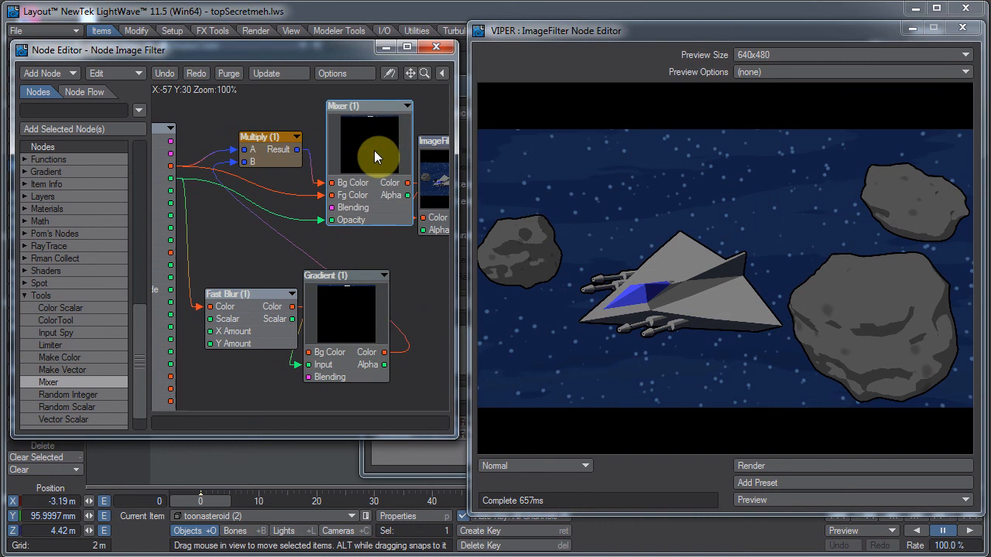
{"action": "key", "text": "ctrl+v"}
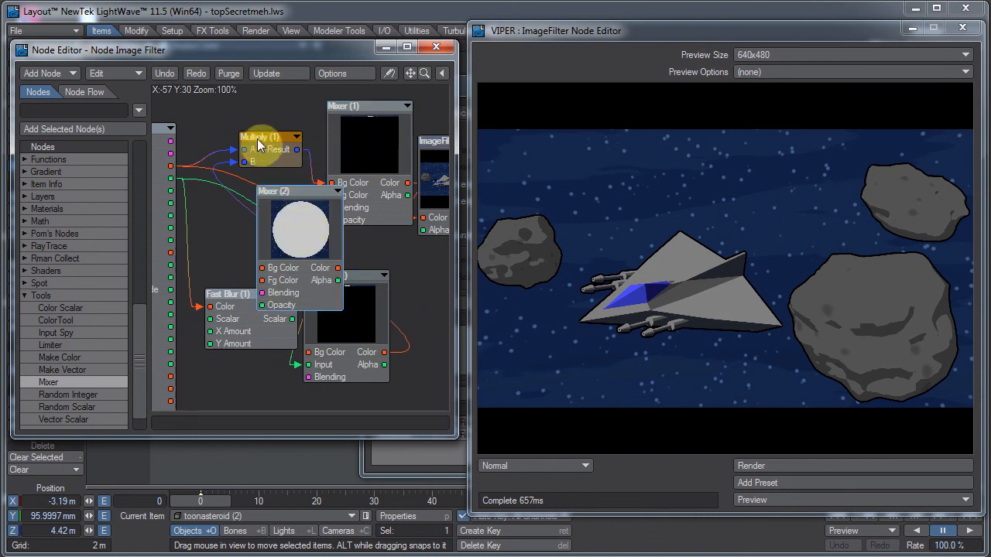
Move the Multiply node aside, and disconnect its Result from the first Mixer and both of its inputs
{"action": "left_click_drag", "start_coordinate": [259, 144], "coordinate": [248, 119]}
{"action": "left_click_drag", "start_coordinate": [319, 182], "coordinate": [305, 174]}
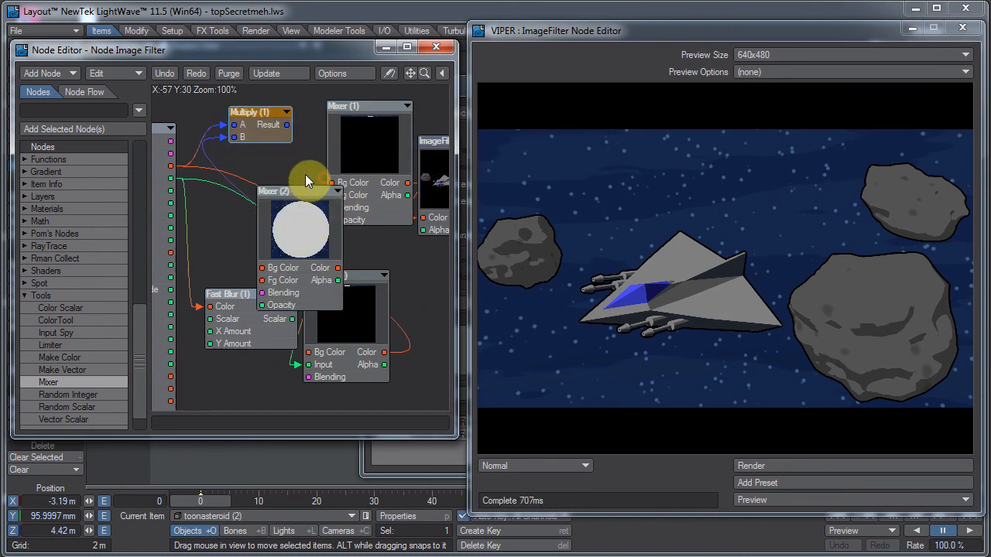
{"action": "left_click_drag", "start_coordinate": [225, 124], "coordinate": [208, 134]}
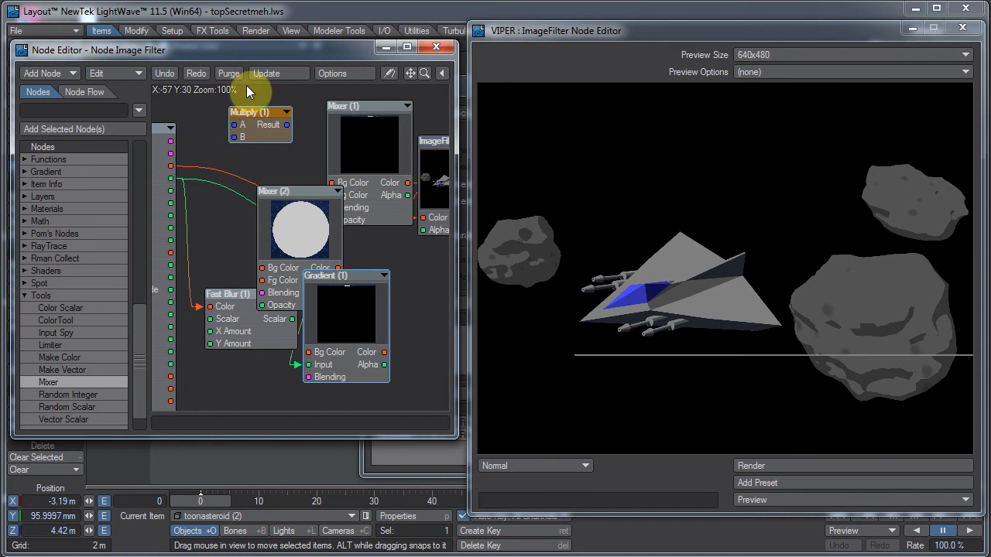
Delete the Multiply node and move Mixer (2) up into the space it occupied beside the Render Buffer
{"action": "left_click", "coordinate": [257, 126]}
{"action": "key", "text": "Delete"}
{"action": "left_click_drag", "start_coordinate": [265, 203], "coordinate": [202, 102]}
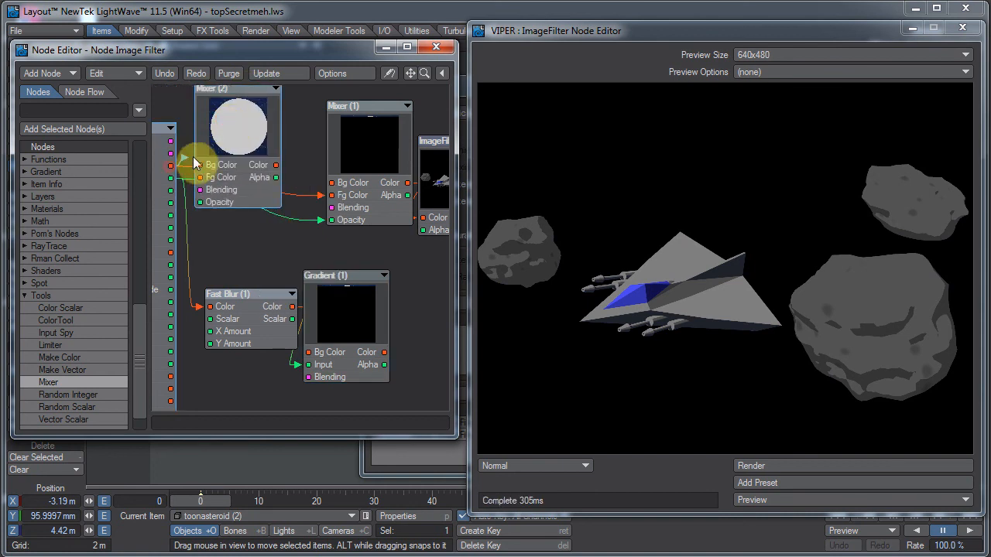
Connect the Render Buffer's Color to Mixer (2)'s Bg Color, Mixer (2)'s Color to Mixer (1)'s Bg Color, and the Gradient's Color to Mixer (2)'s Opacity
{"action": "left_click_drag", "start_coordinate": [231, 140], "coordinate": [286, 118]}
{"action": "left_click_drag", "start_coordinate": [294, 159], "coordinate": [359, 185]}
{"action": "left_click_drag", "start_coordinate": [223, 139], "coordinate": [225, 158]}
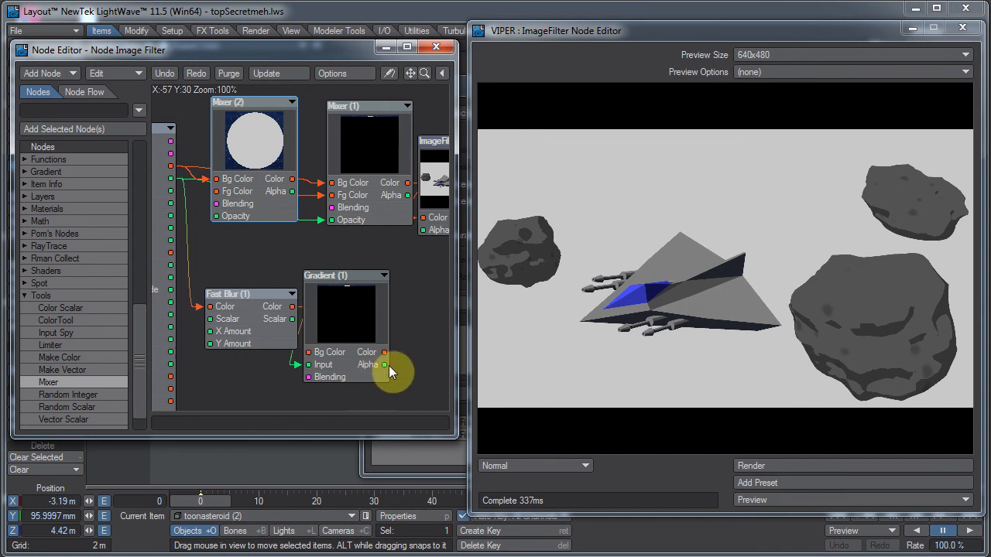
{"action": "left_click_drag", "start_coordinate": [385, 353], "coordinate": [224, 221]}
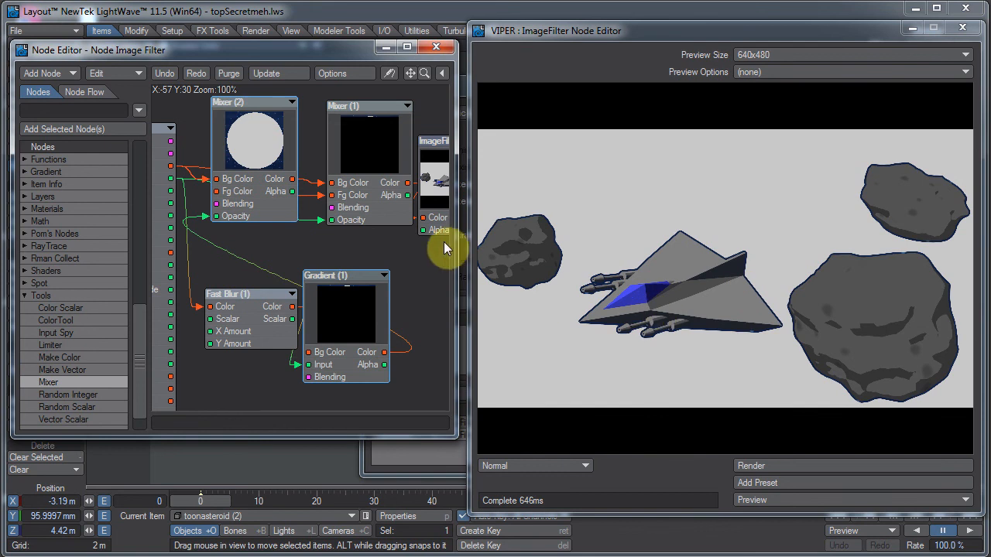
{"action": "left_click_drag", "start_coordinate": [383, 307], "coordinate": [389, 312]}
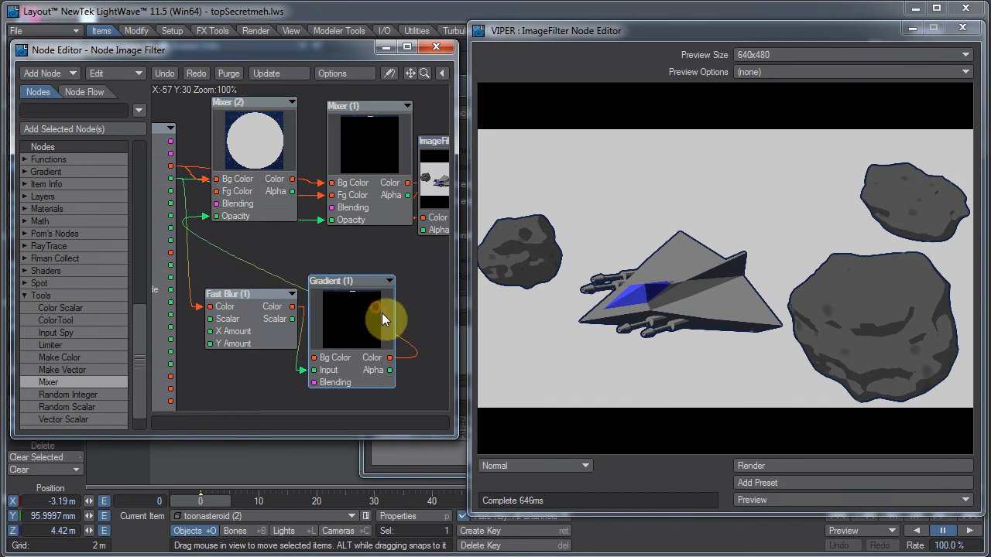
Find the scalar Invert math node and add it above the Gradient node
{"action": "left_click", "coordinate": [93, 112]}
{"action": "type", "text": "inver"}
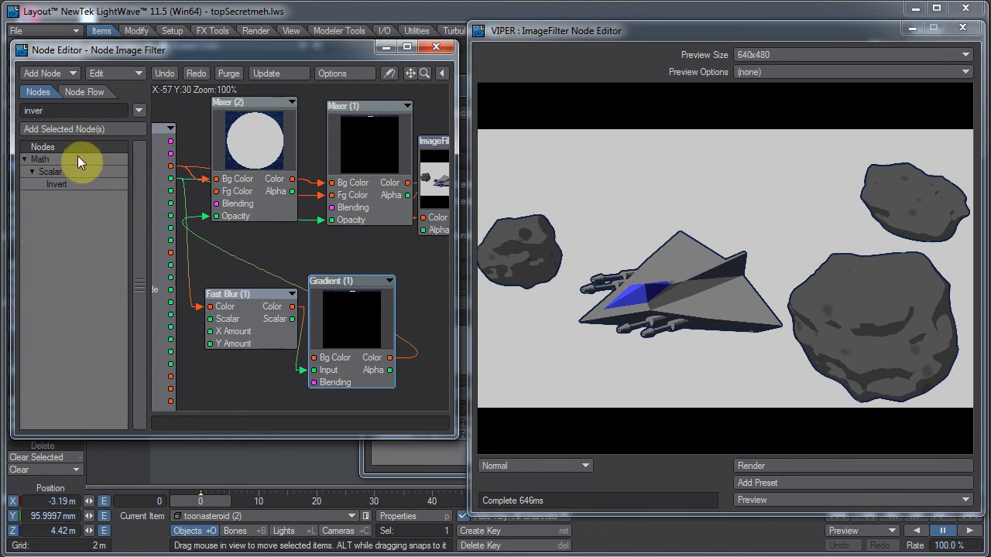
{"action": "left_click", "coordinate": [63, 185]}
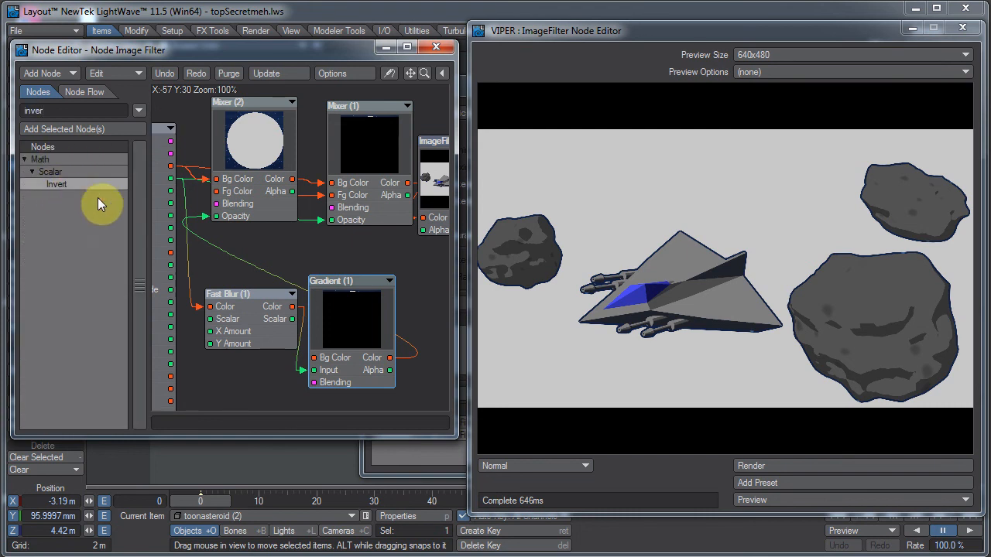
{"action": "left_click", "coordinate": [237, 236]}
{"action": "double_click", "coordinate": [88, 183]}
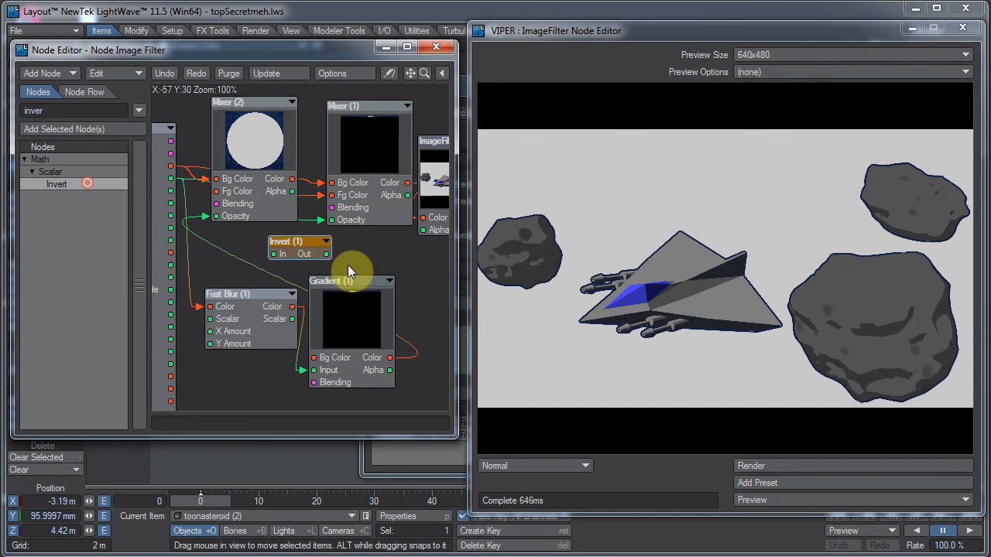
Check the Gradient's settings, and route the Gradient's Color through the Invert node into Mixer (2)'s Opacity
{"action": "double_click", "coordinate": [369, 319]}
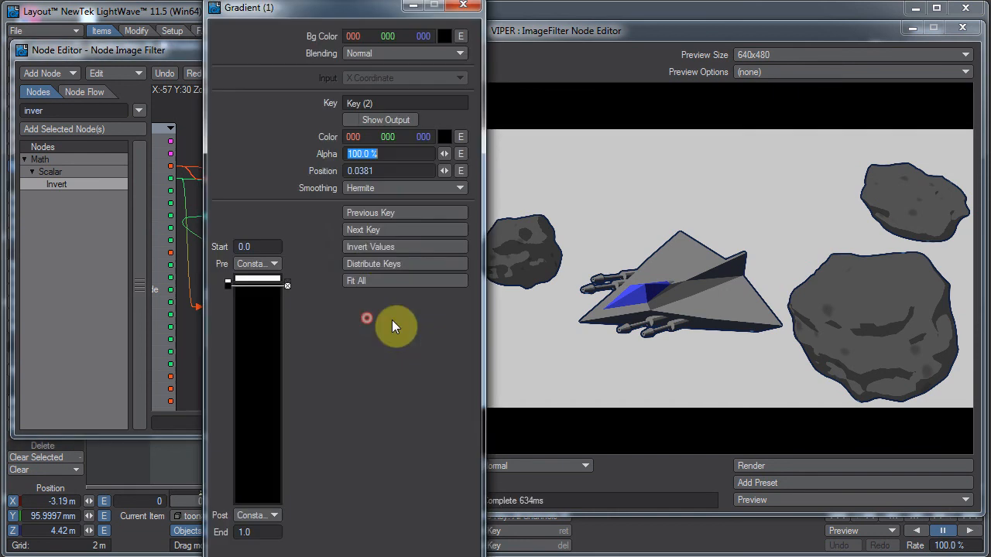
{"action": "left_click", "coordinate": [462, 6]}
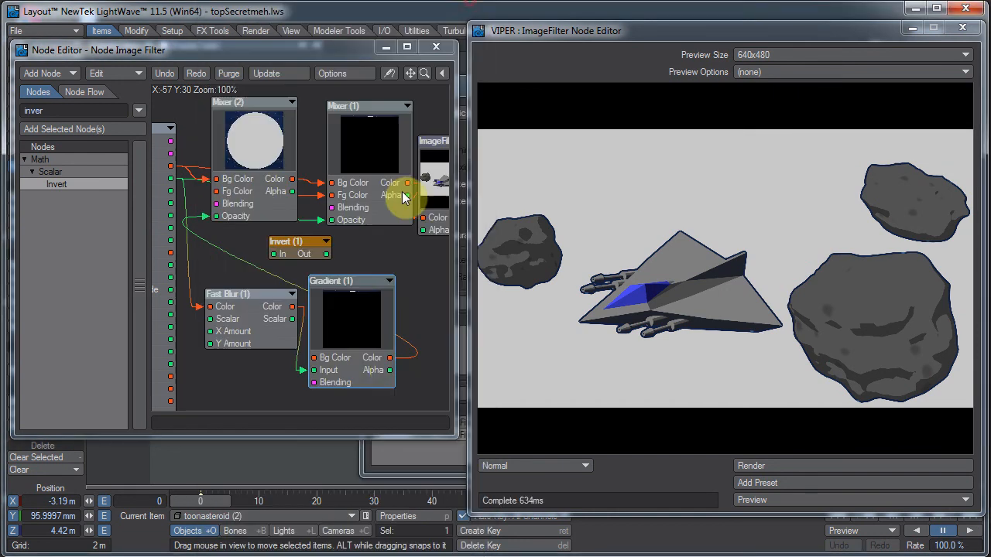
{"action": "left_click_drag", "start_coordinate": [387, 370], "coordinate": [226, 216]}
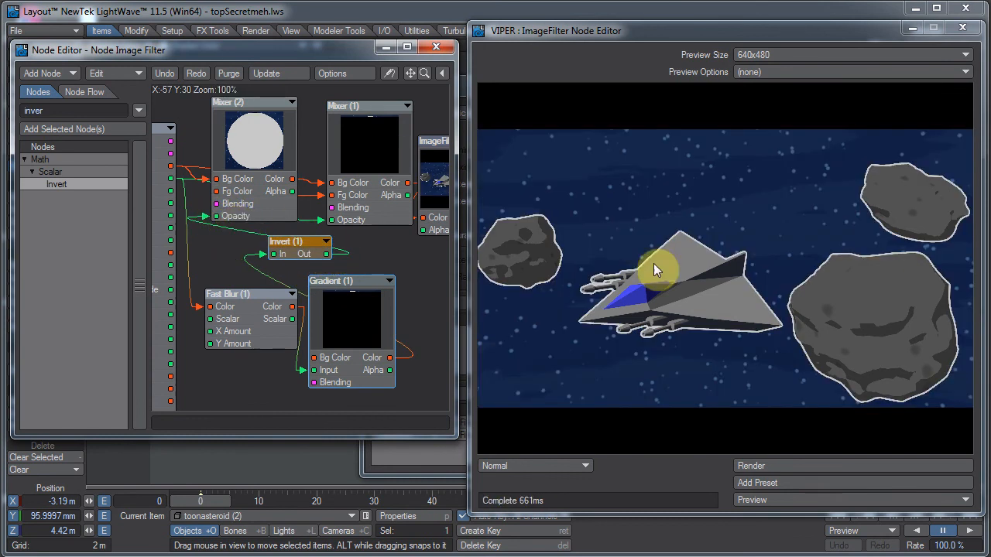
Set Mixer (2)'s Fg Color to black (0, 0, 0) and move the node slightly up
{"action": "double_click", "coordinate": [227, 145]}
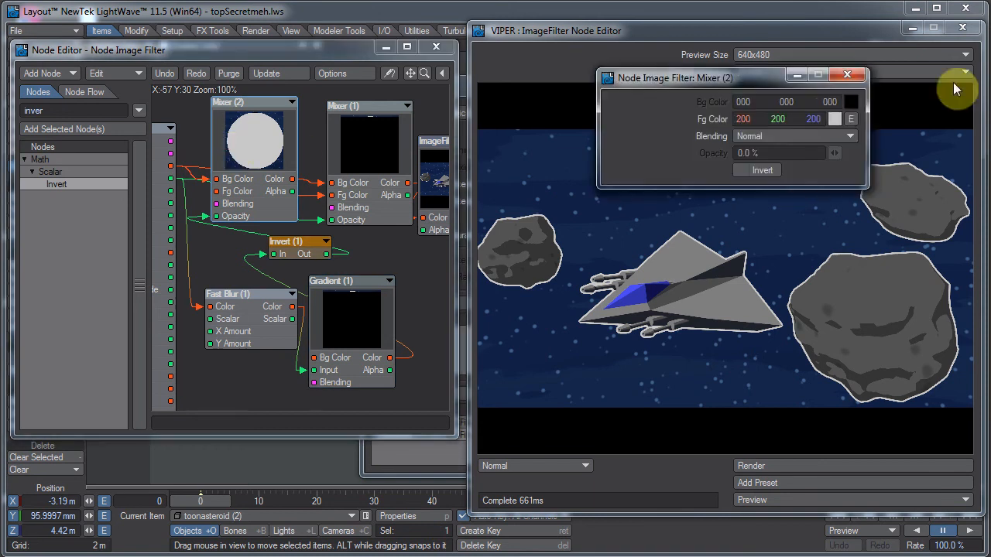
{"action": "left_click_drag", "start_coordinate": [829, 121], "coordinate": [139, 51]}
{"action": "left_click", "coordinate": [847, 76]}
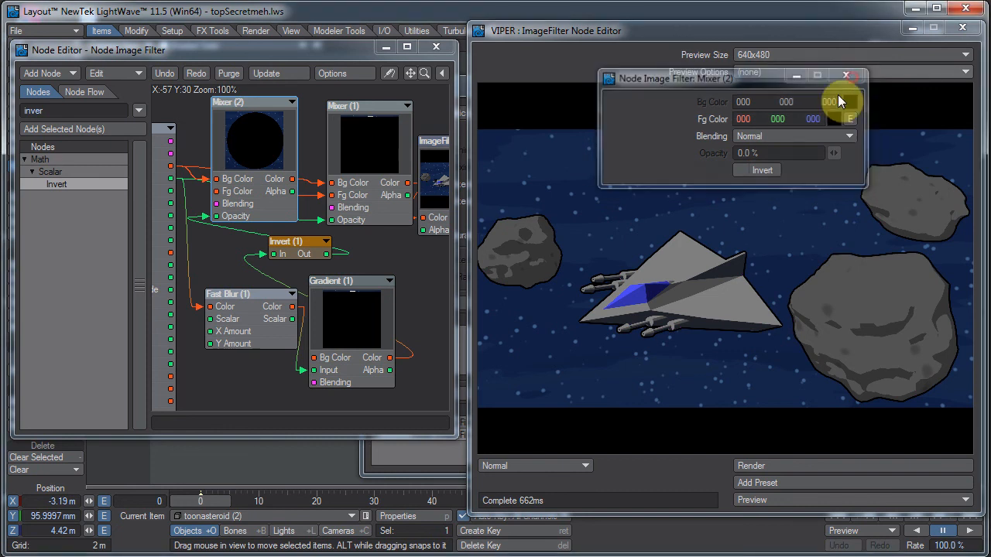
{"action": "left_click_drag", "start_coordinate": [252, 139], "coordinate": [261, 115]}
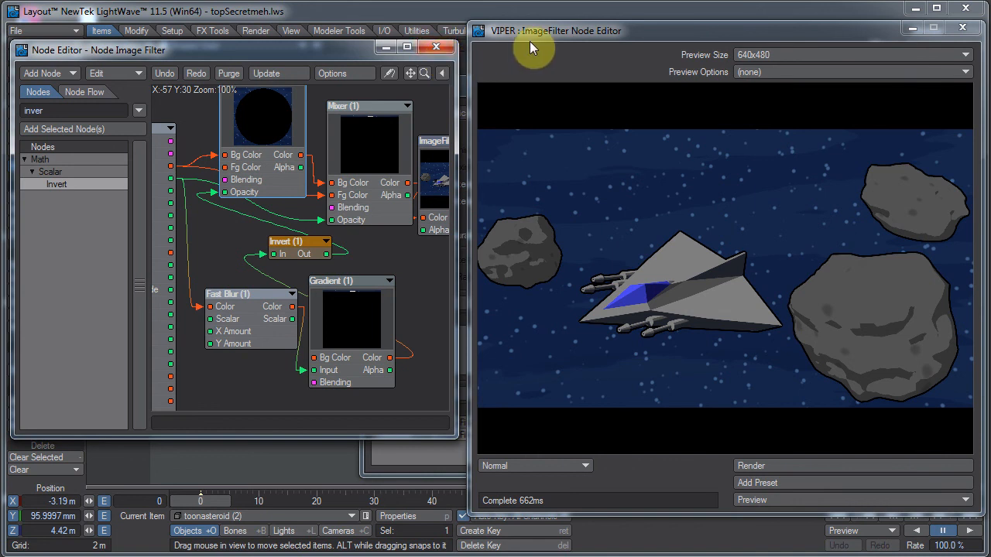
Render frame 0 and inspect the black outlines around the ship at 400% zoom
{"action": "key", "text": "F9"}
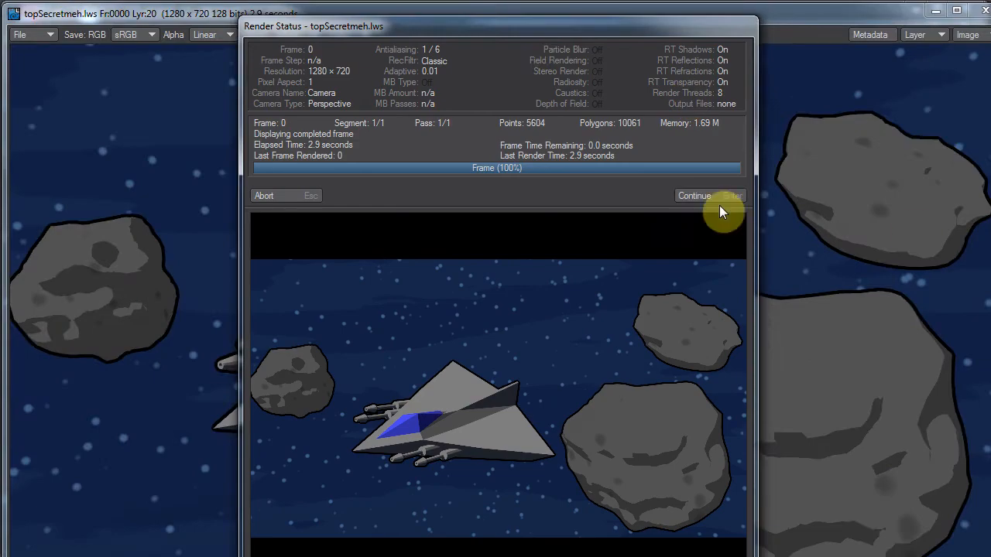
{"action": "left_click", "coordinate": [721, 200]}
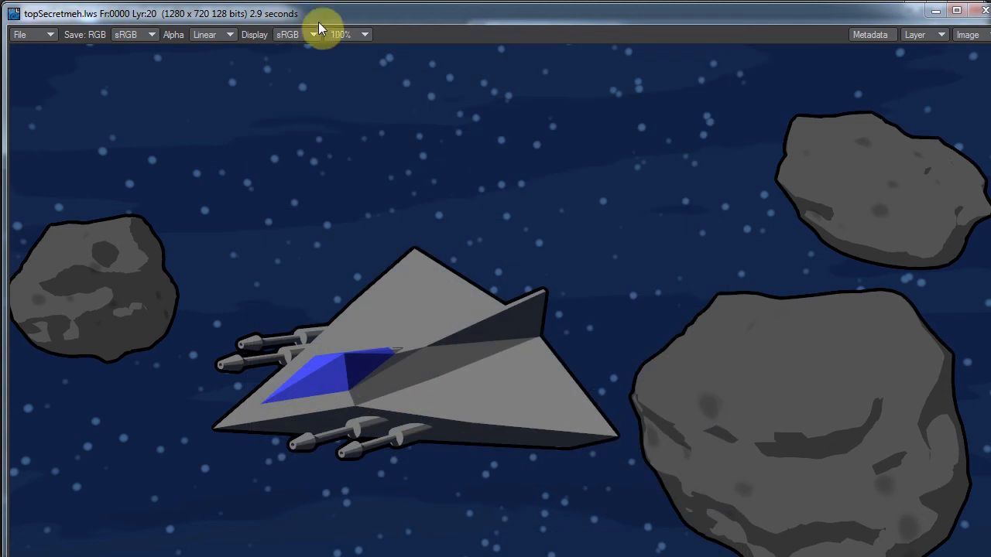
{"action": "left_click", "coordinate": [358, 37]}
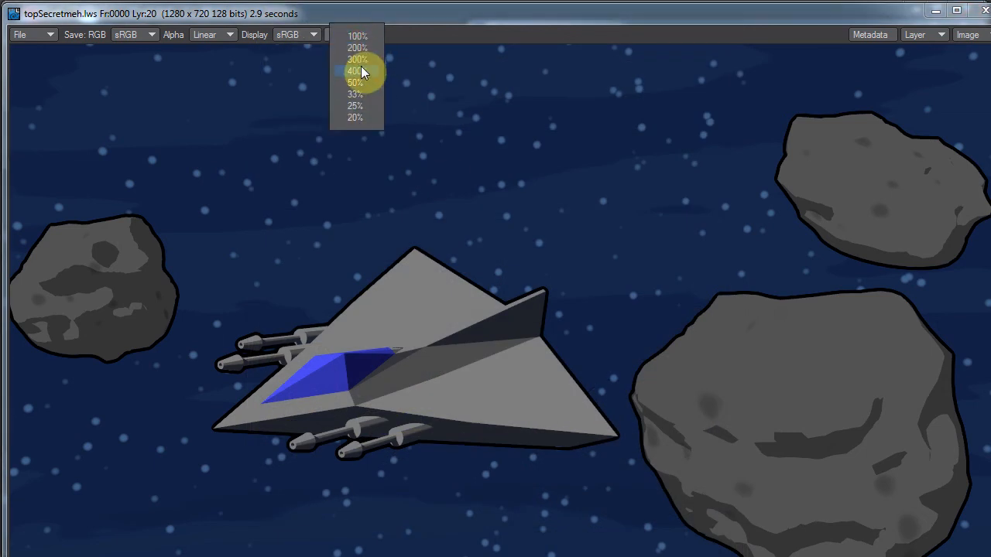
{"action": "left_click", "coordinate": [360, 66]}
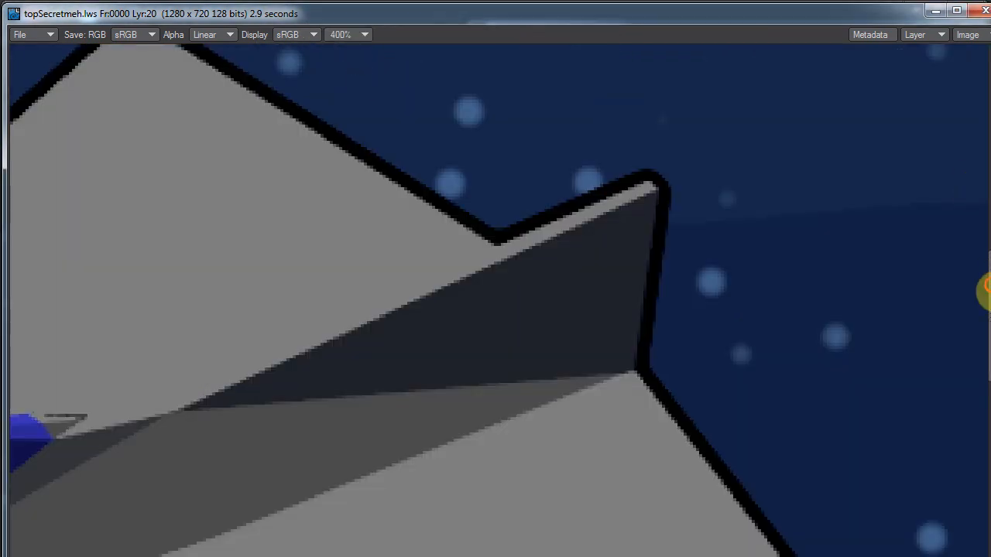
{"action": "left_click_drag", "start_coordinate": [990, 287], "coordinate": [987, 404]}
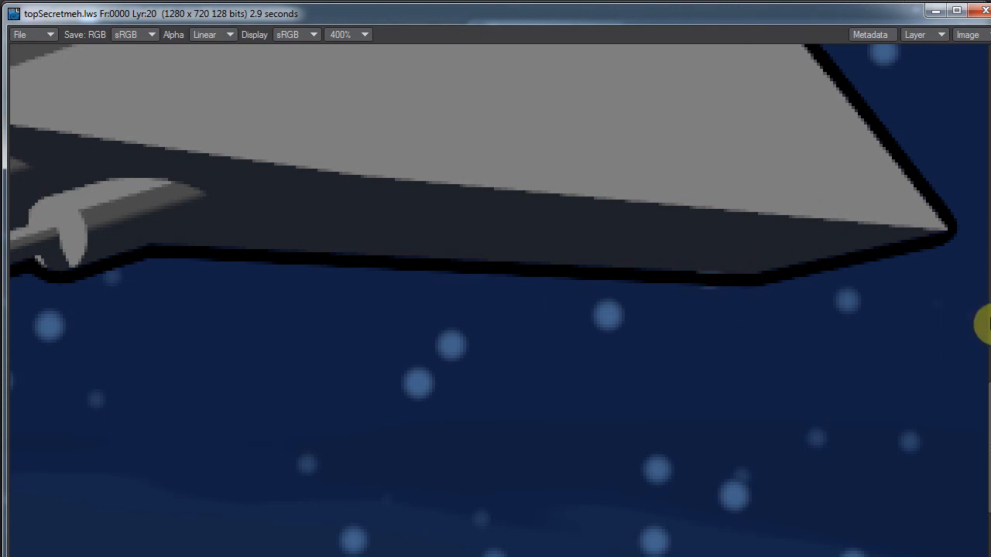
{"action": "left_click_drag", "start_coordinate": [984, 408], "coordinate": [990, 341]}
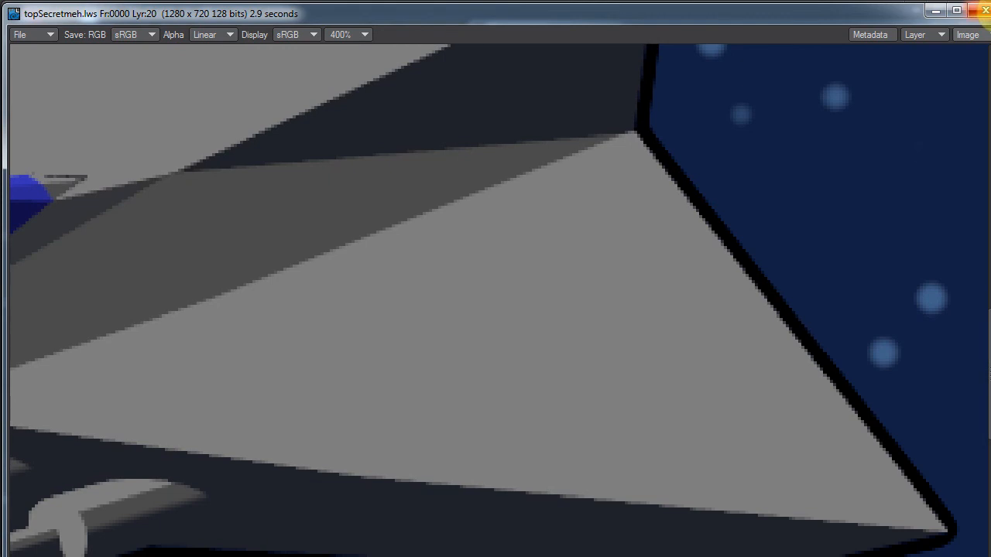
{"action": "left_click", "coordinate": [984, 11]}
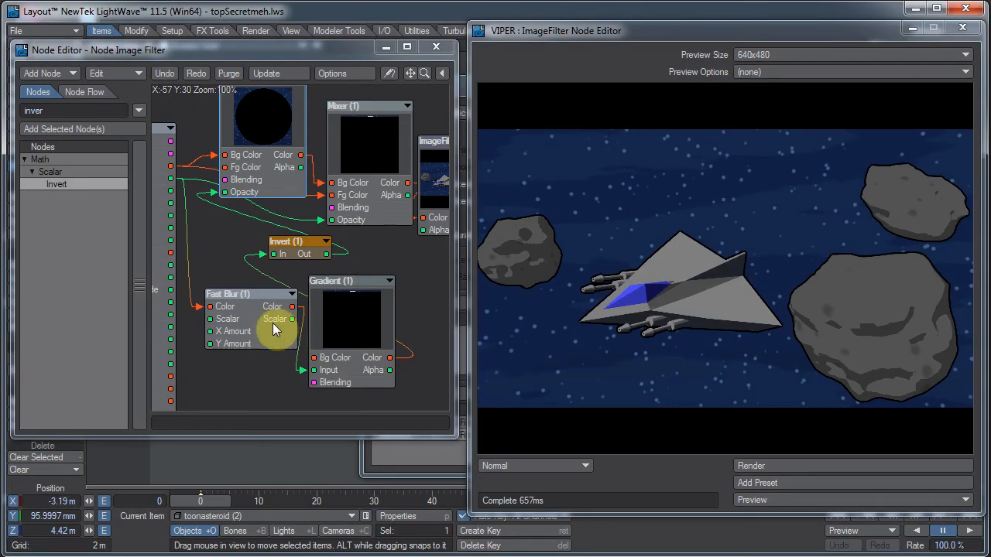
Shift the Fast Blur node slightly, and close the Node Editor, the VIPER preview and the Effects window
{"action": "left_click_drag", "start_coordinate": [272, 322], "coordinate": [350, 316]}
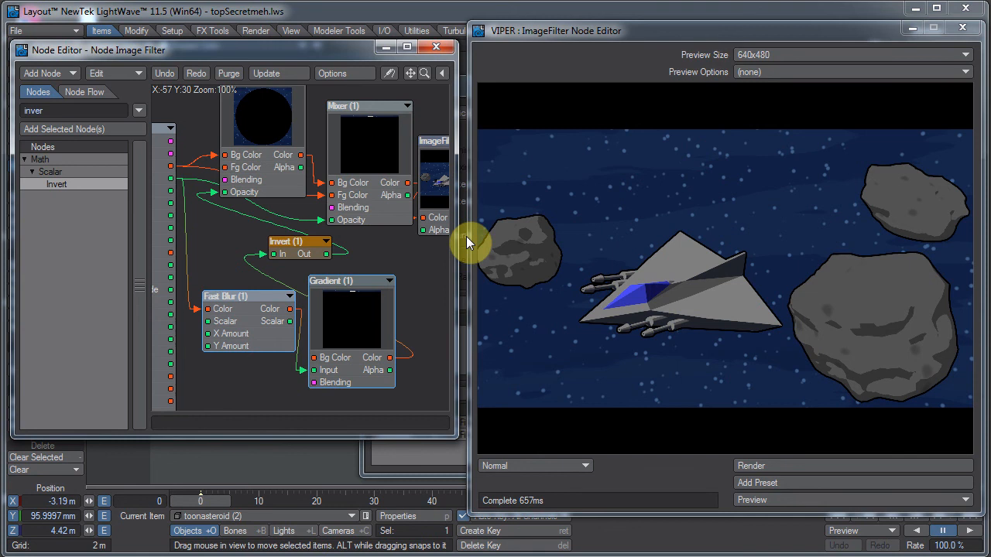
{"action": "left_click", "coordinate": [437, 48]}
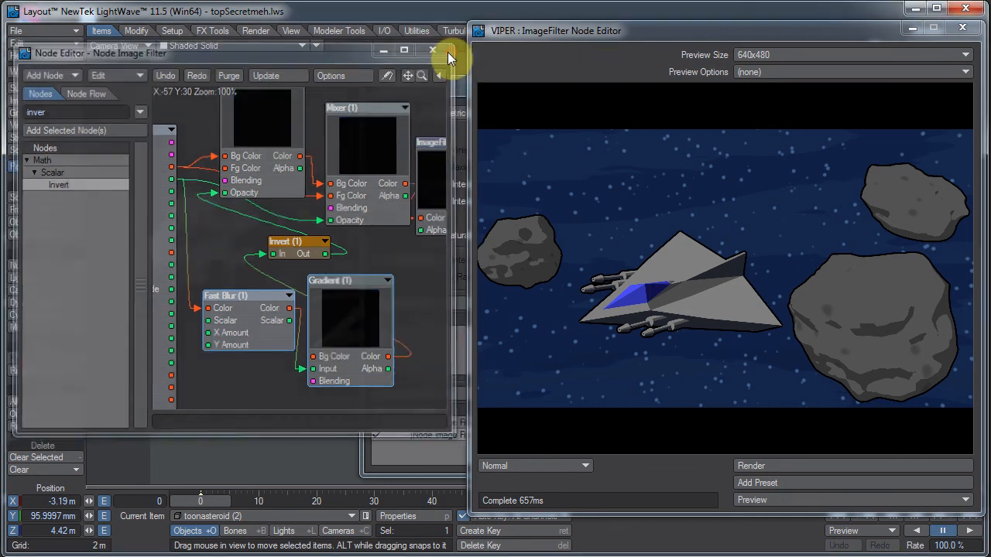
{"action": "left_click", "coordinate": [962, 27]}
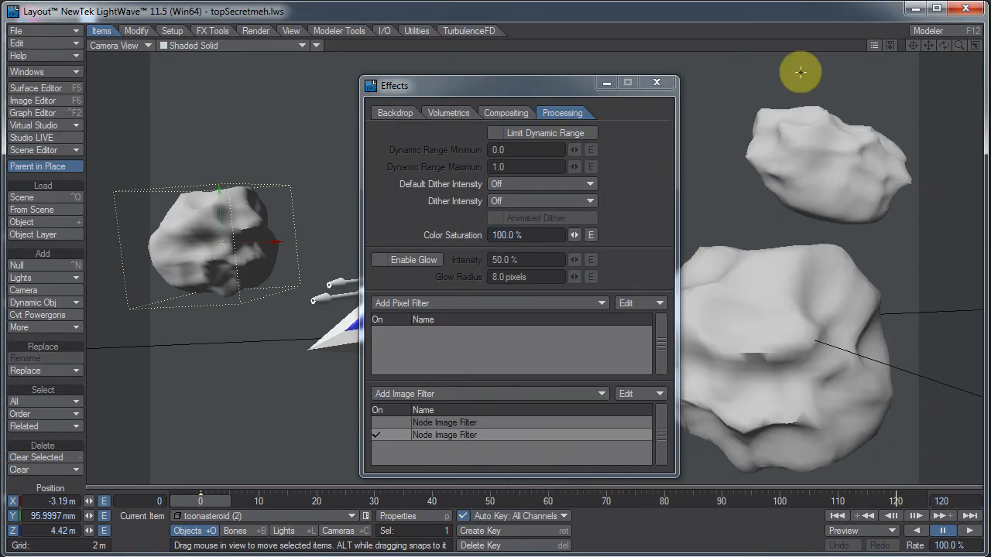
{"action": "left_click", "coordinate": [656, 83]}
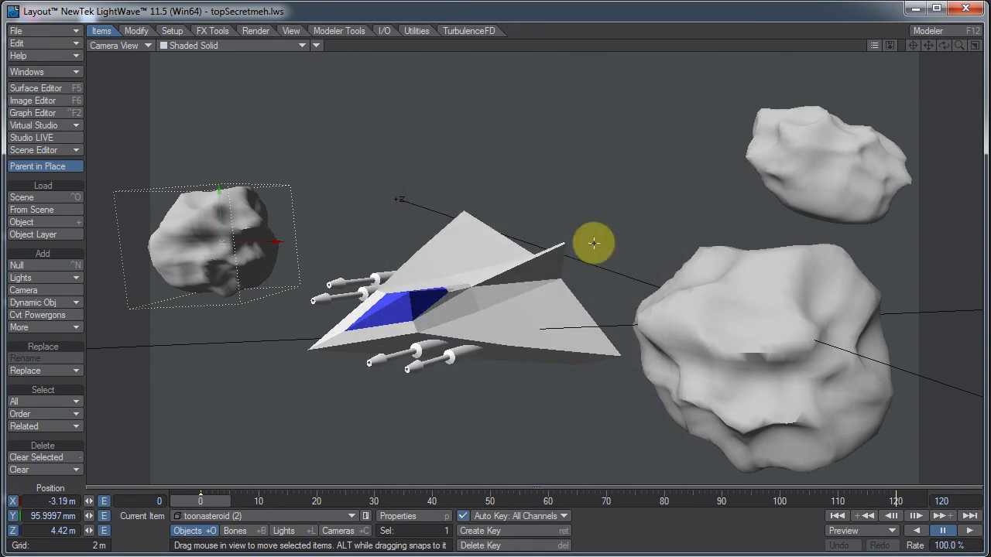
Go to frame 10 and lower the camera to a height of about 50 mm
{"action": "left_click", "coordinate": [260, 499]}
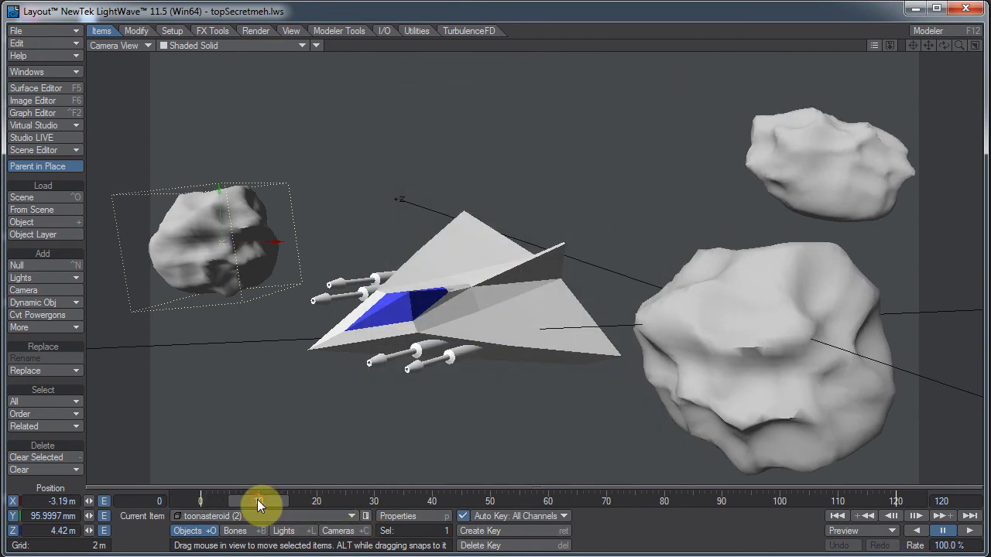
{"action": "key", "text": "shift+c"}
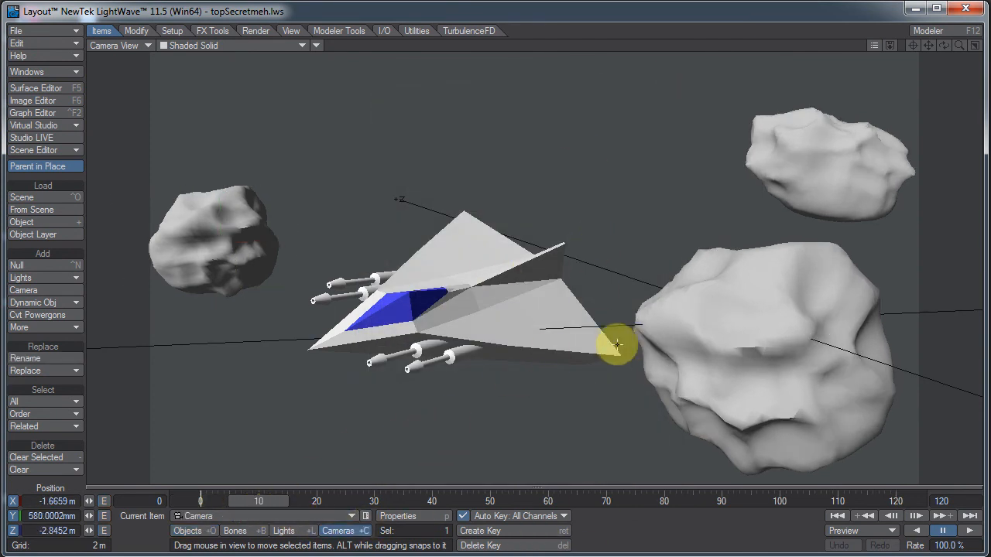
{"action": "left_click_drag", "start_coordinate": [586, 349], "coordinate": [488, 263]}
{"action": "right_click_drag", "start_coordinate": [587, 348], "coordinate": [500, 276]}
{"action": "left_click", "coordinate": [589, 346]}
{"action": "key", "text": "y"}
{"action": "left_click_drag", "start_coordinate": [590, 345], "coordinate": [487, 264]}
{"action": "key", "text": "ctrl+z"}
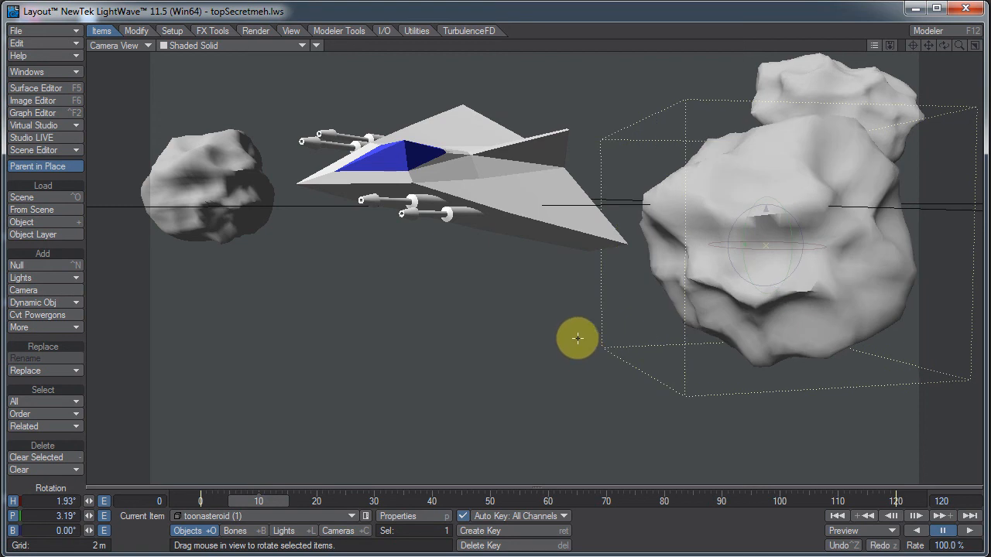
Render frame 10 and examine the outlines where the two asteroids overlap
{"action": "key", "text": "F9"}
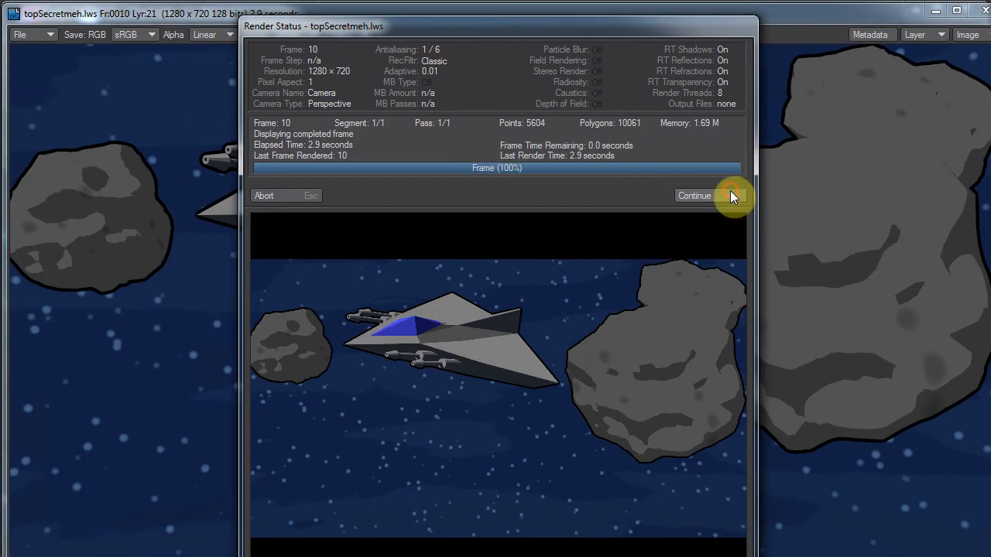
{"action": "left_click", "coordinate": [730, 195]}
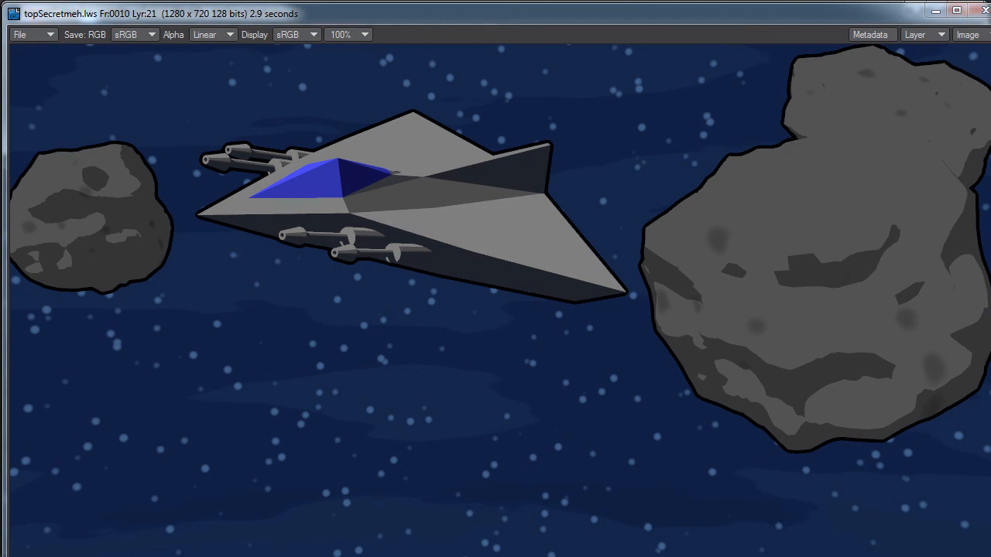
{"action": "left_click", "coordinate": [978, 9]}
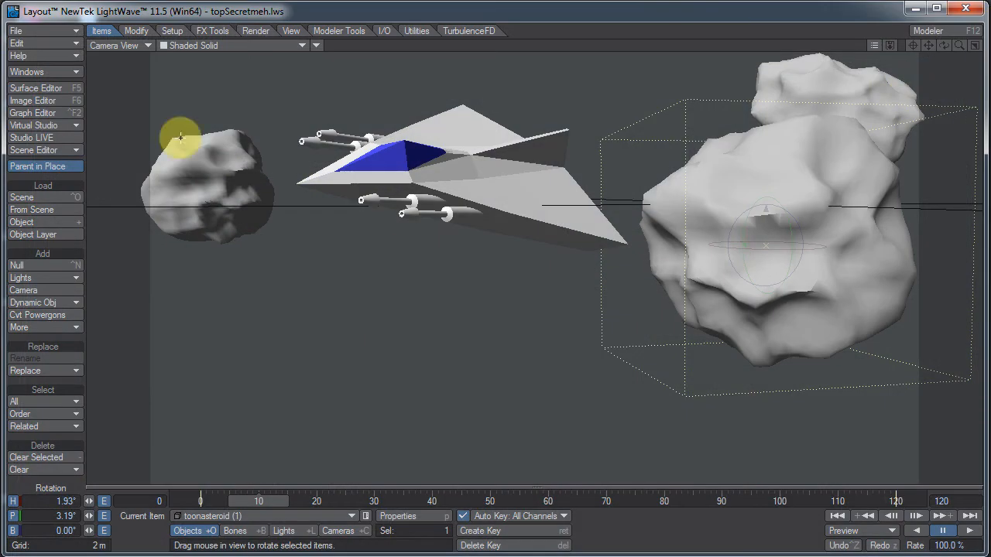
{"action": "left_click", "coordinate": [341, 532]}
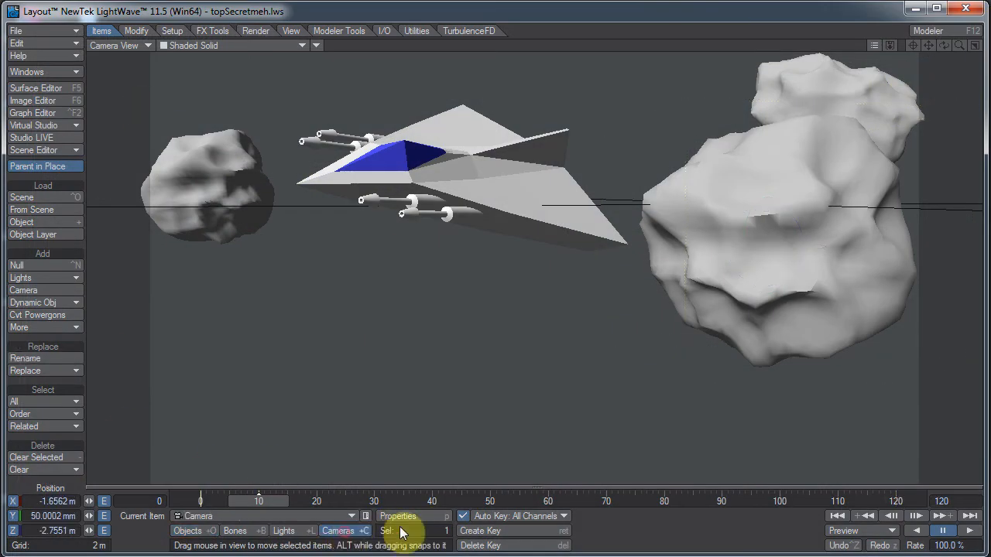
{"action": "left_click", "coordinate": [425, 519]}
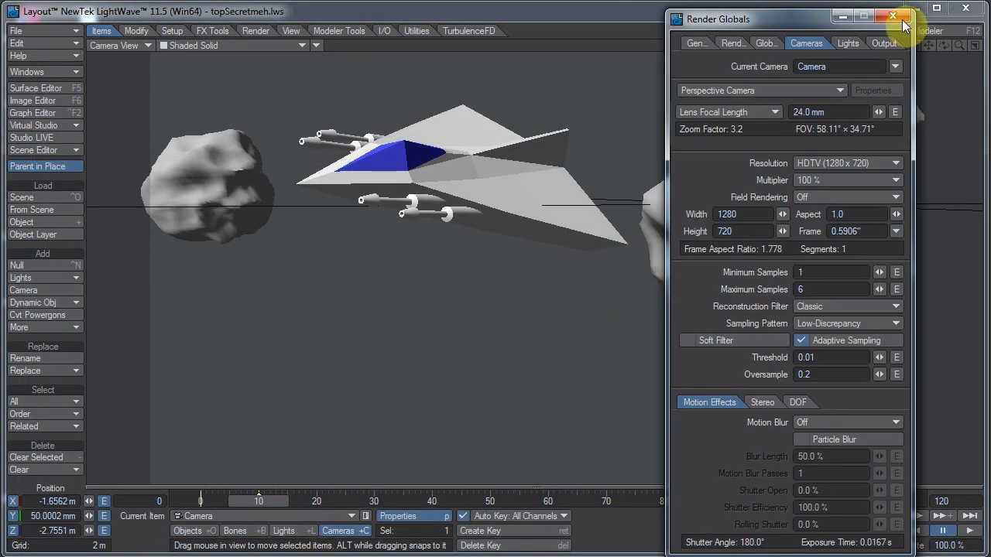
{"action": "left_click", "coordinate": [903, 18]}
Enable Silhouette Edges on toonasteroid (1), adjust their thickness, and render frame 10 to check the overlap outlines
{"action": "left_click", "coordinate": [195, 531]}
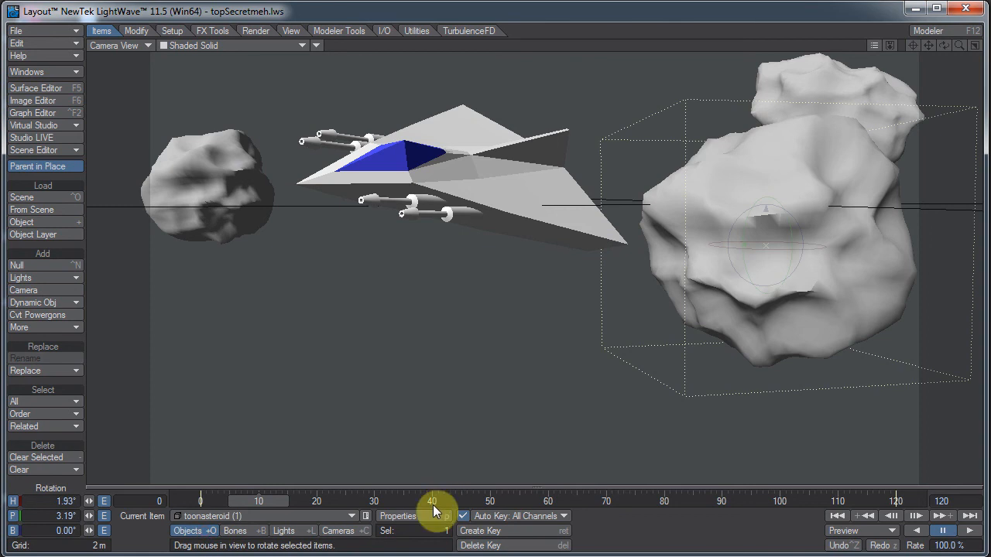
{"action": "left_click", "coordinate": [402, 522]}
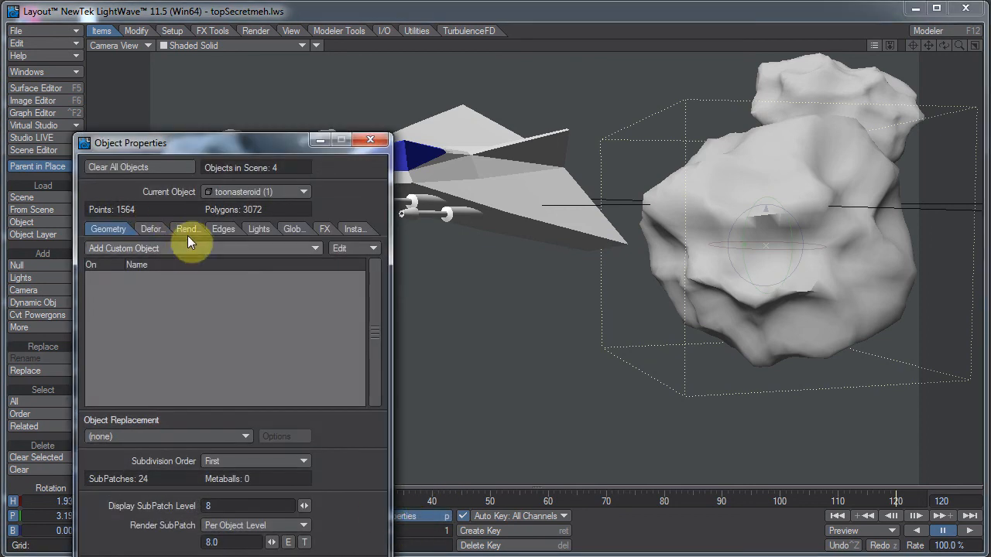
{"action": "left_click", "coordinate": [184, 230]}
{"action": "left_click", "coordinate": [216, 229]}
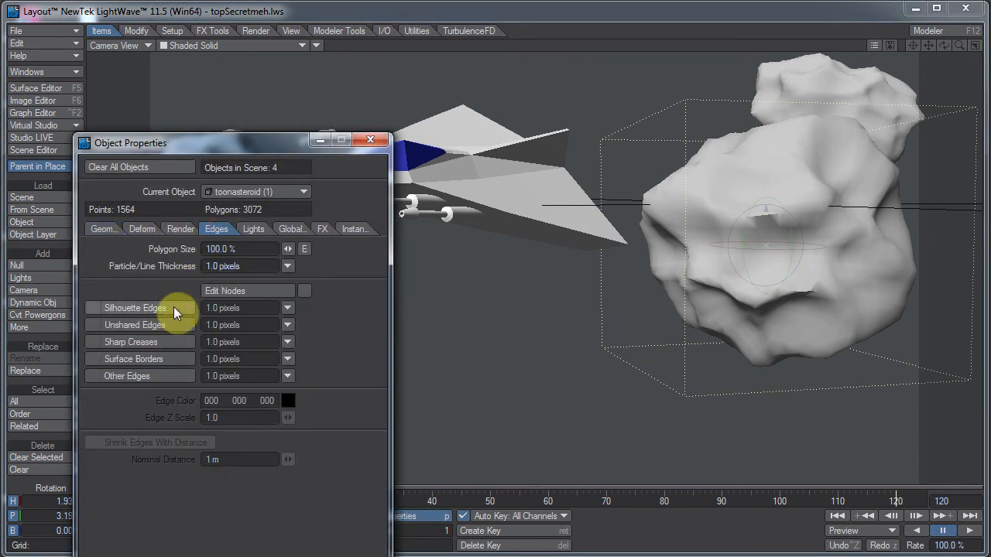
{"action": "left_click", "coordinate": [175, 308]}
{"action": "left_click_drag", "start_coordinate": [286, 309], "coordinate": [293, 333]}
{"action": "key", "text": "F9"}
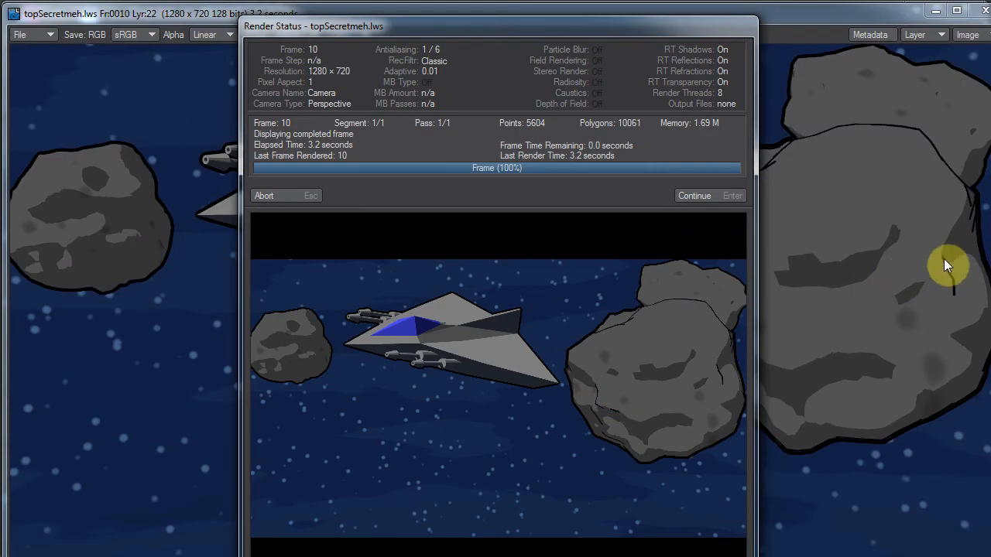
{"action": "left_click", "coordinate": [727, 198]}
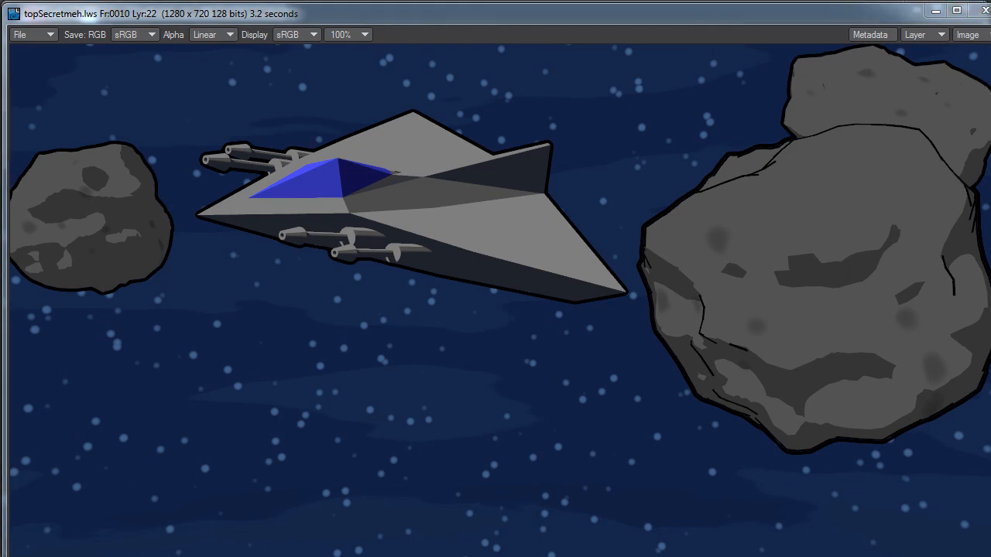
Switch to the web browser and view the Liberty3D.com home page
{"action": "left_click_drag", "start_coordinate": [990, 68], "coordinate": [536, 50]}
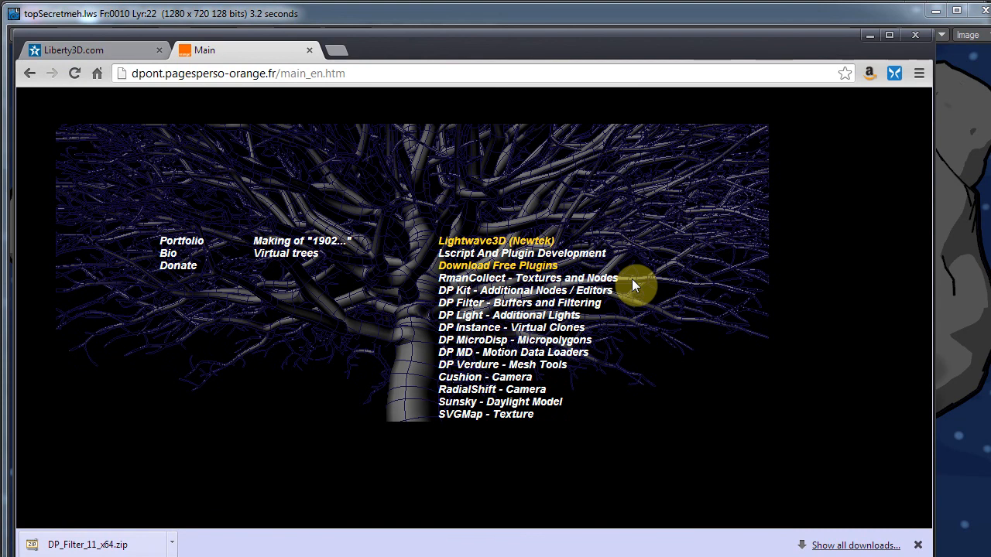
{"action": "left_click", "coordinate": [92, 51]}
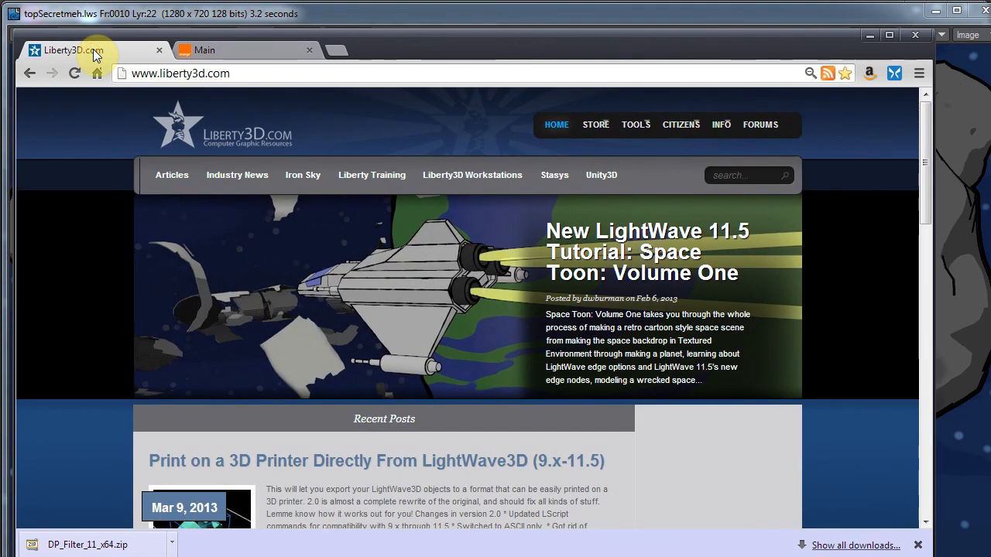